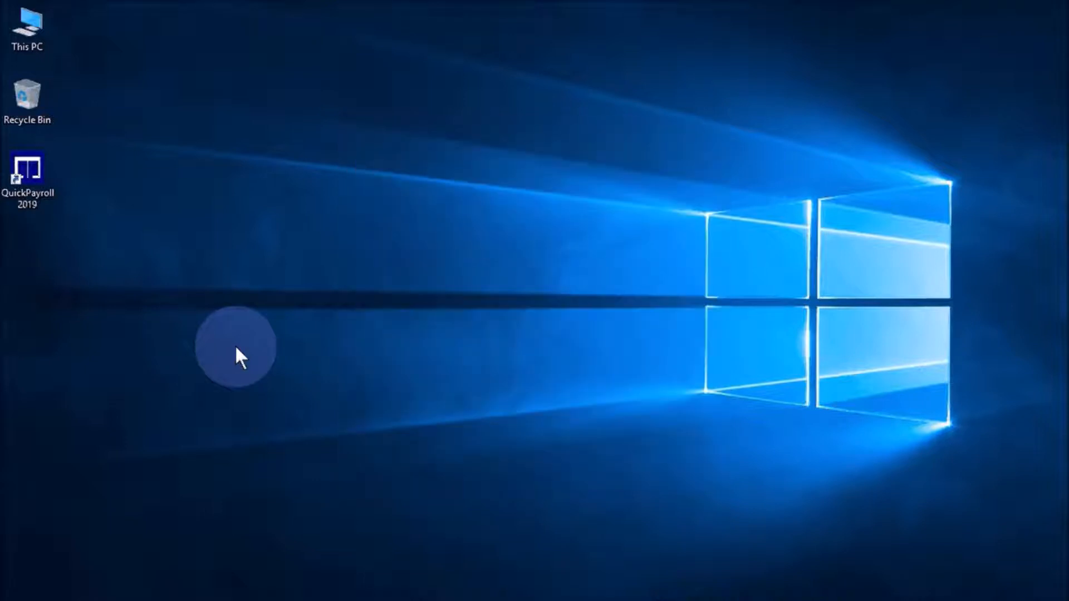
- Log in to QuickPayroll 2019 with the administrator user name and password
{"action": "type", "text": "admin"}
{"action": "key", "text": "Tab"}
{"action": "type", "text": "admin"}
{"action": "key", "text": "Return"}
{"action": "key", "text": "Return"}
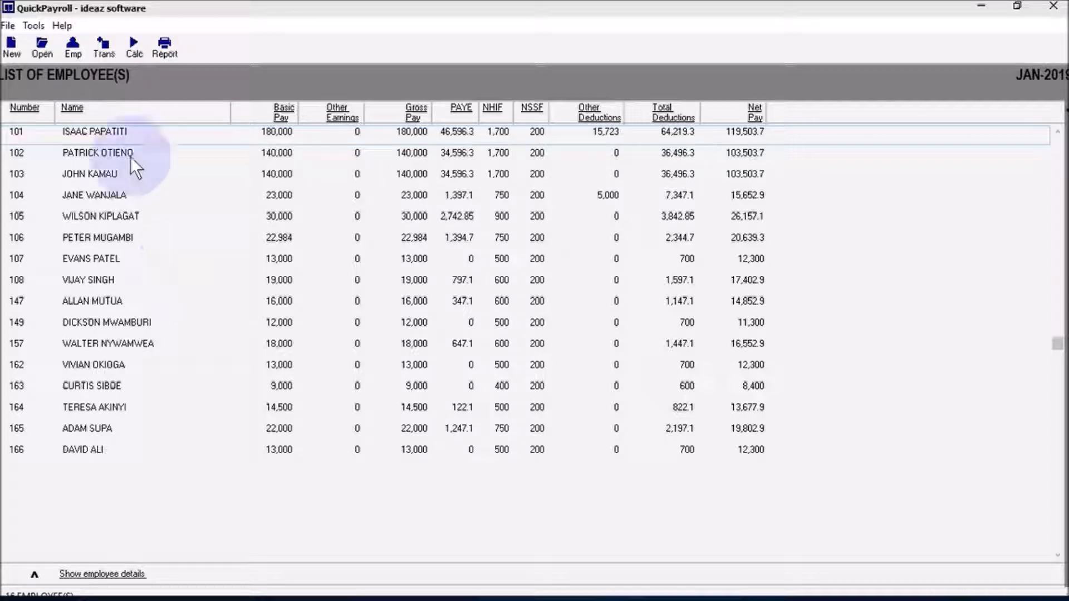
- Create employee number 167 with the new employee's first name, surname and basic pay 100,000
{"action": "left_click", "coordinate": [70, 52]}
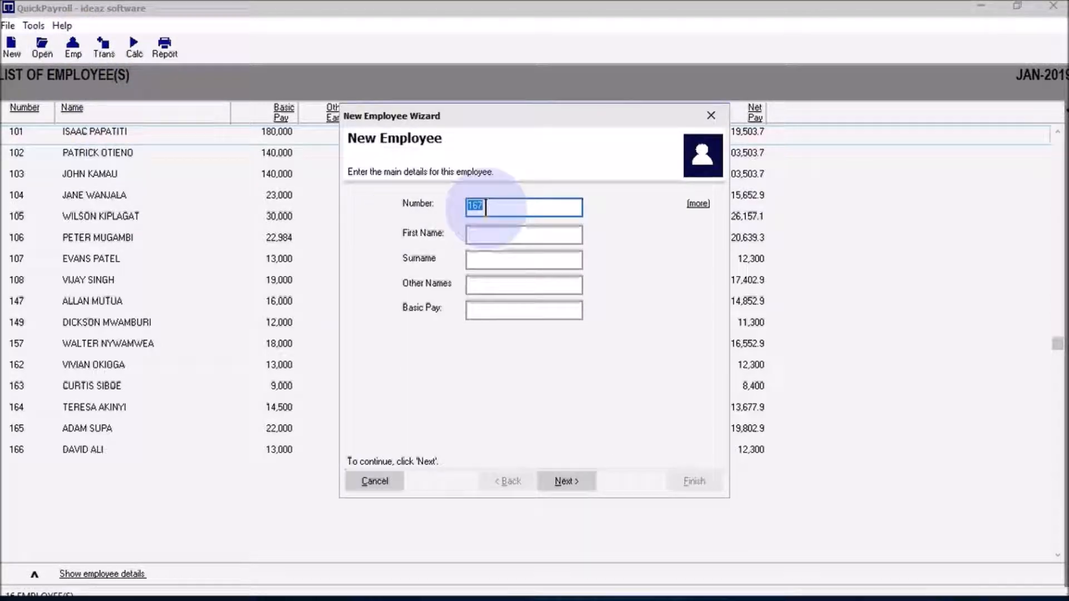
{"action": "left_click", "coordinate": [503, 206]}
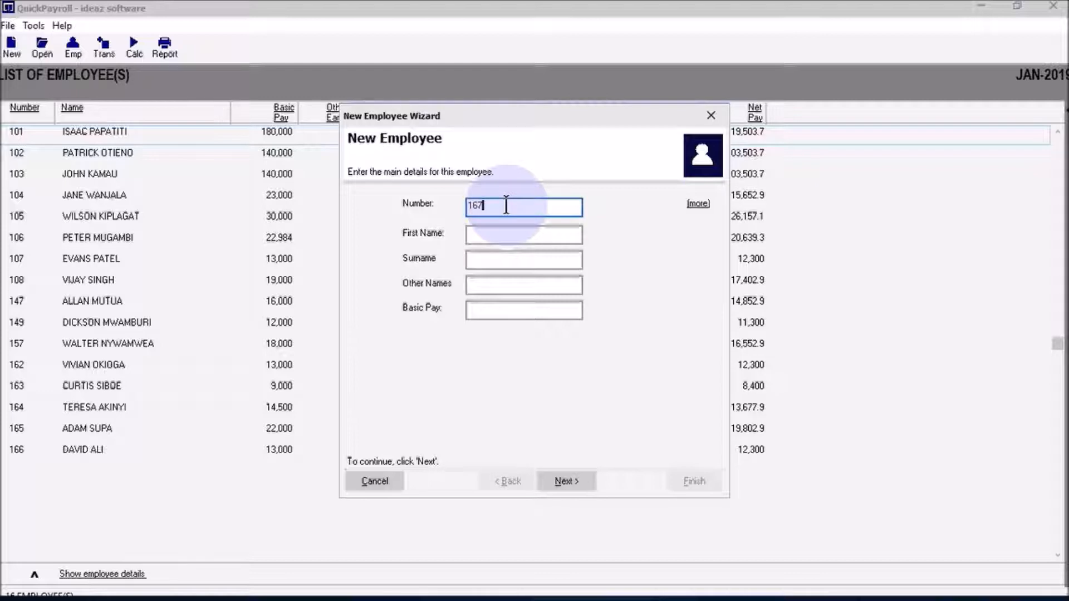
{"action": "key", "text": "Tab"}
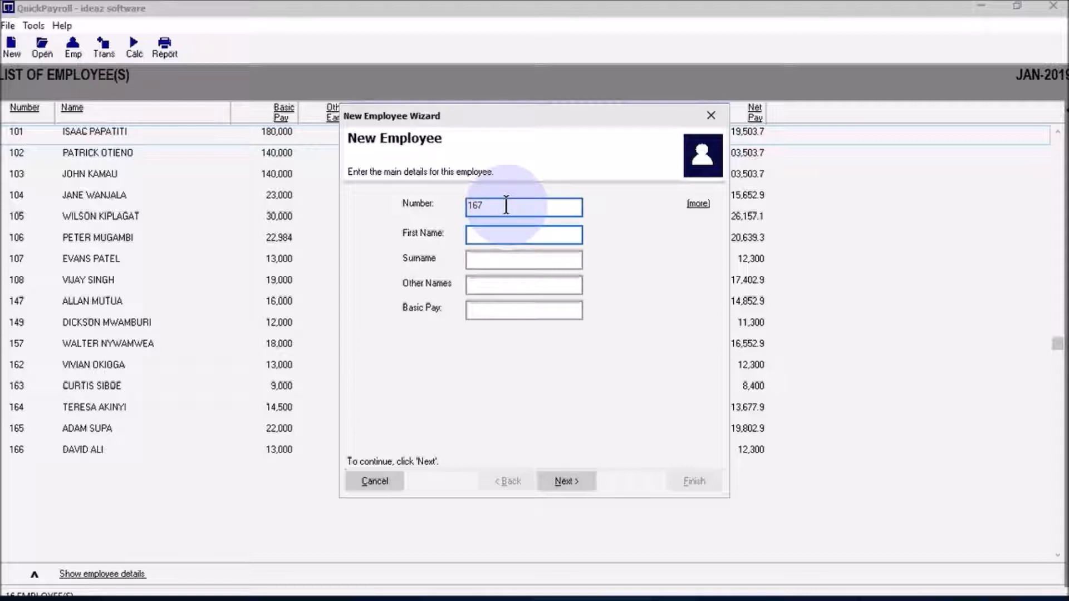
{"action": "key", "text": "Tab"}
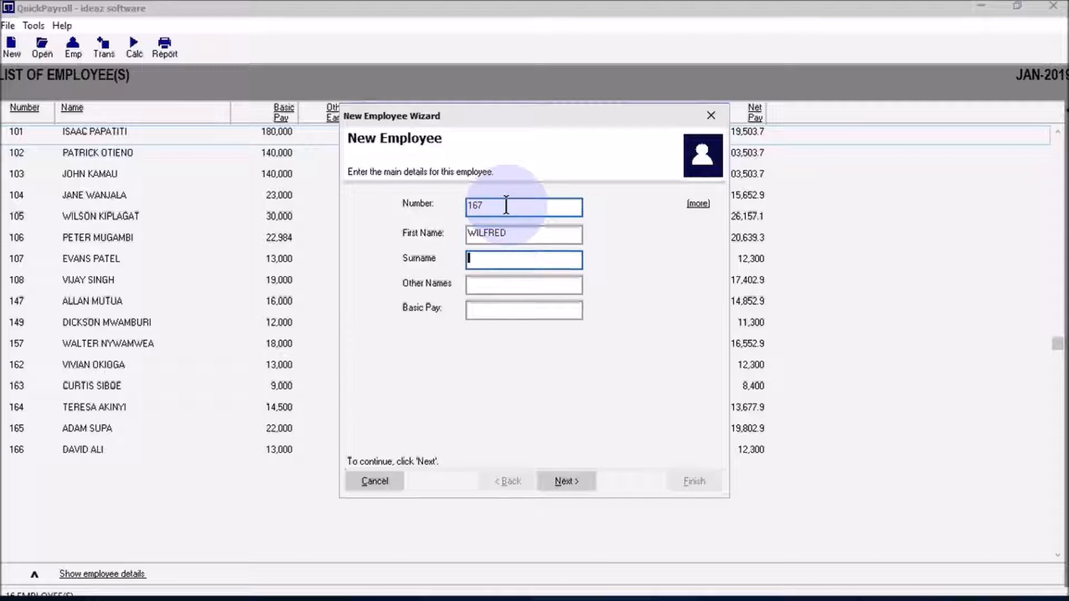
{"action": "key", "text": "Tab"}
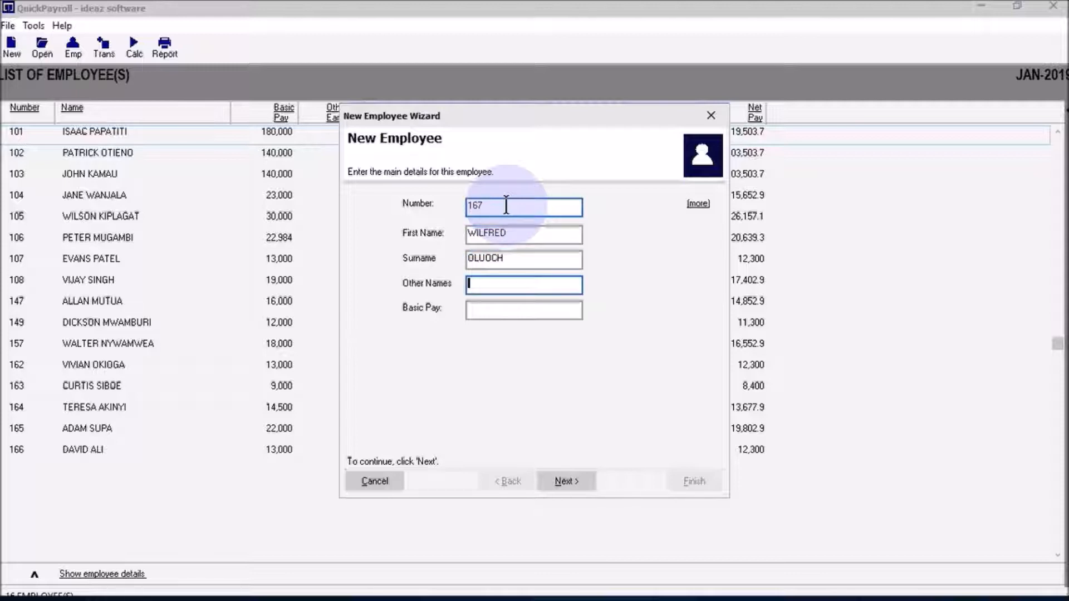
{"action": "key", "text": "Tab"}
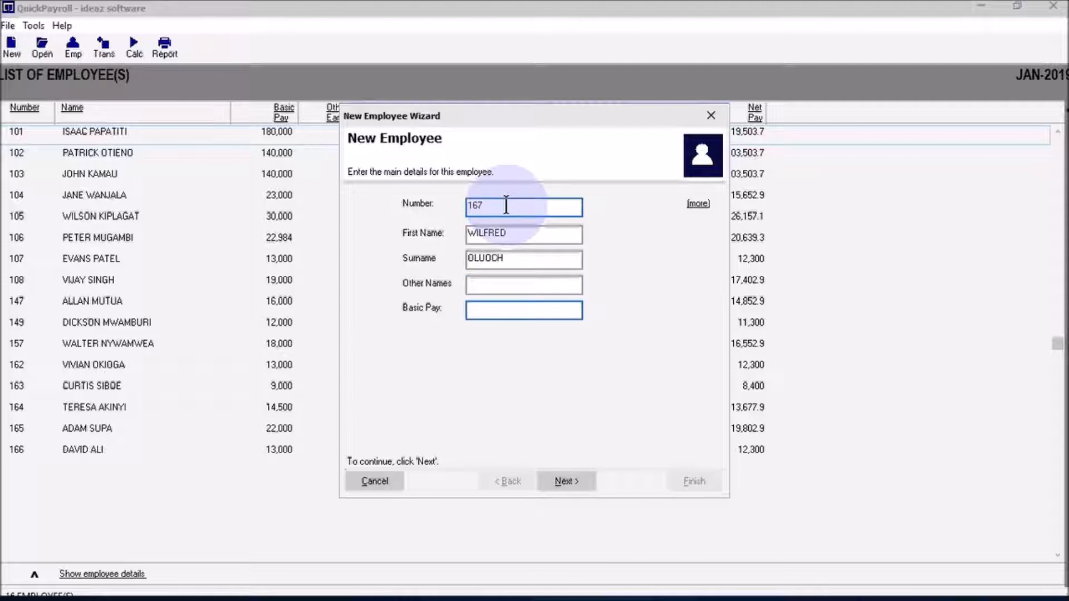
{"action": "type", "text": "100000"}
{"action": "left_click", "coordinate": [569, 481]}
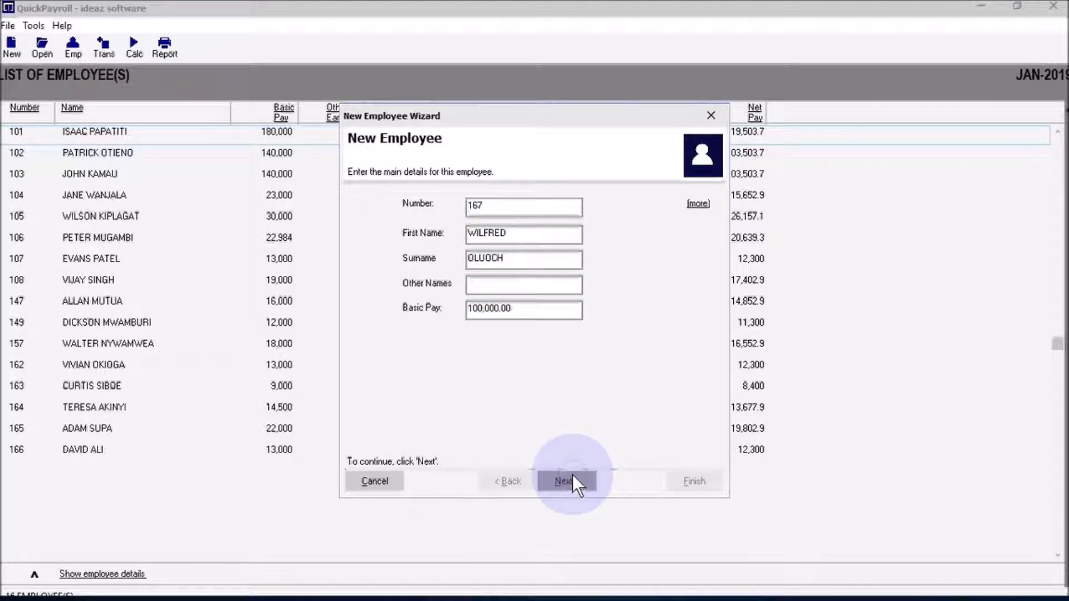
{"action": "left_click", "coordinate": [684, 484]}
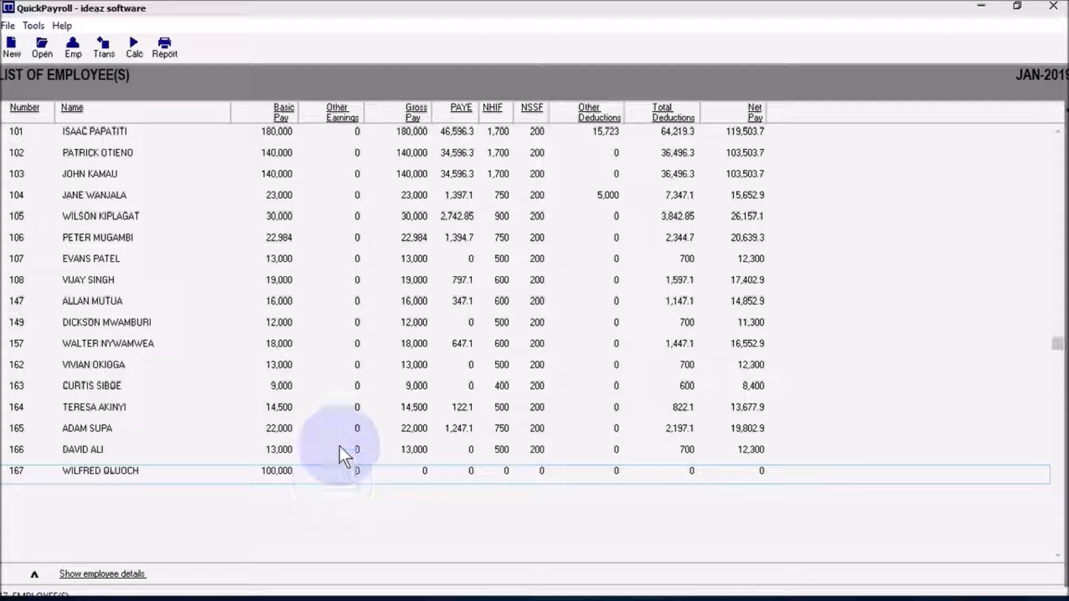
- Run the Calc wizard so employee 167 gets PAYE 22,596.3, deductions 24,496.3 and net pay 75,503.7
{"action": "left_click", "coordinate": [126, 50]}
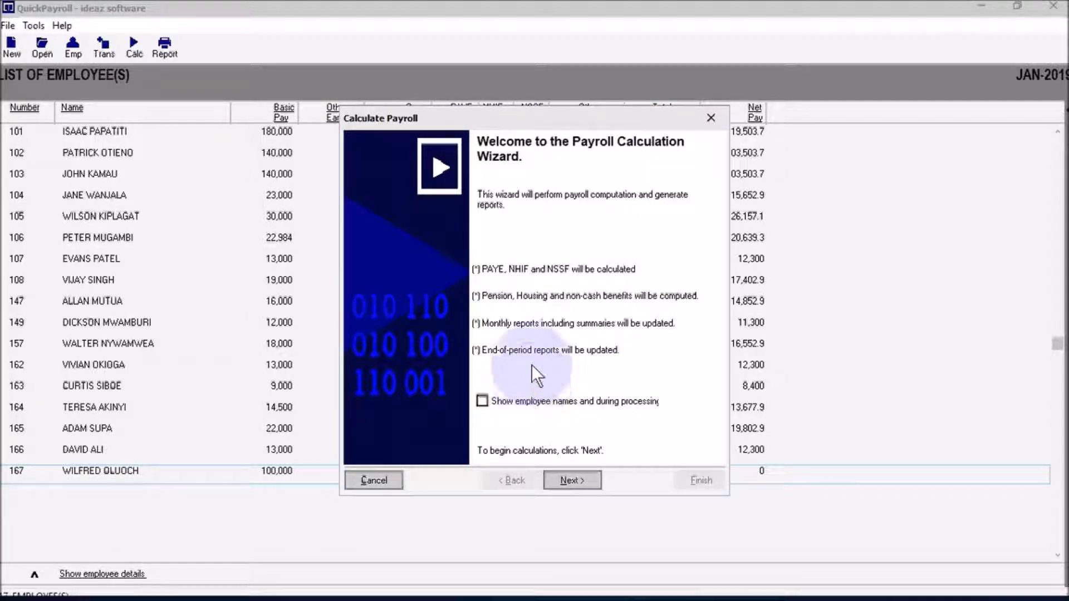
{"action": "left_click", "coordinate": [567, 480]}
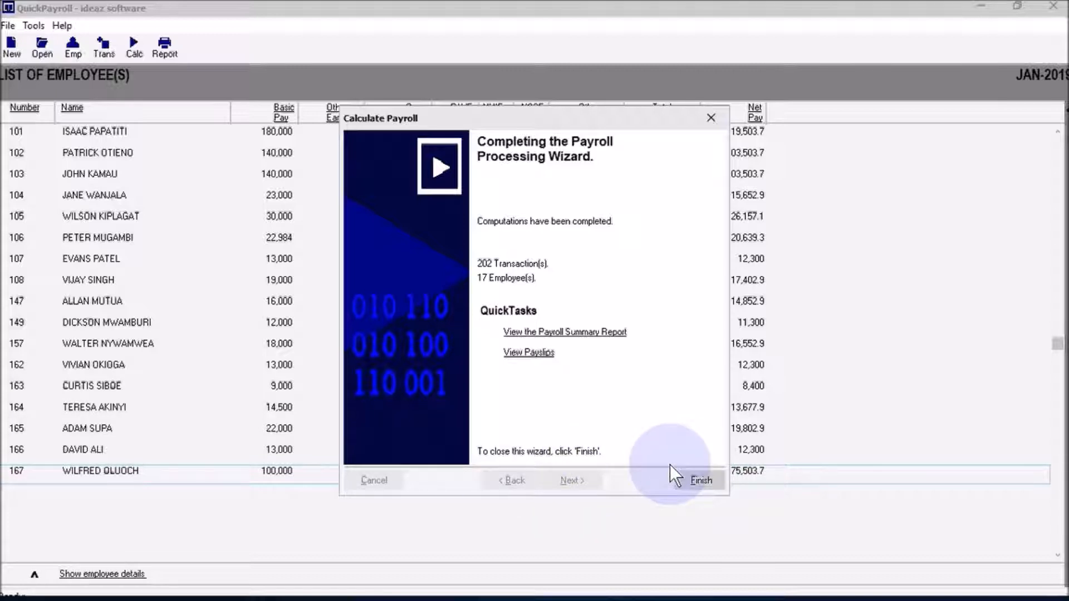
{"action": "left_click", "coordinate": [684, 480]}
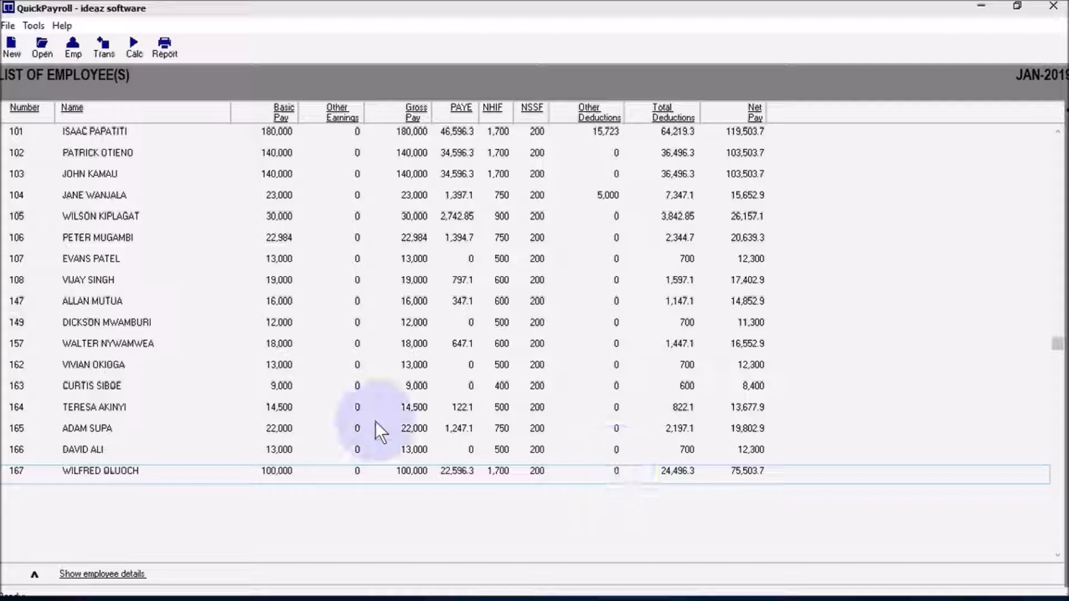
- Post a Payment transaction described SALES COMMISSION for 15,000 to employee 167
{"action": "left_click", "coordinate": [102, 50]}
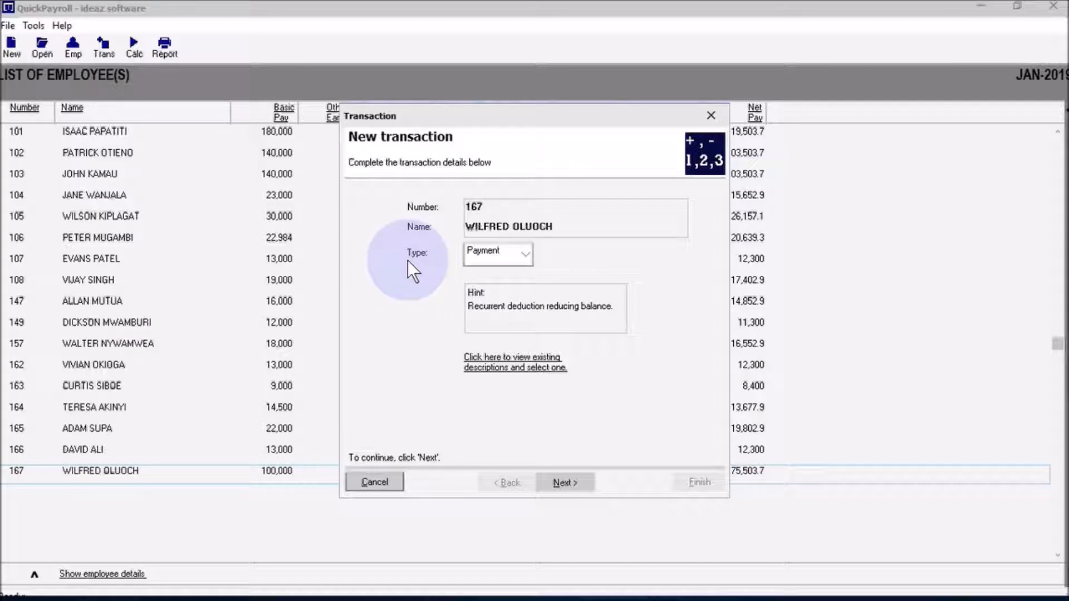
{"action": "left_click", "coordinate": [525, 254]}
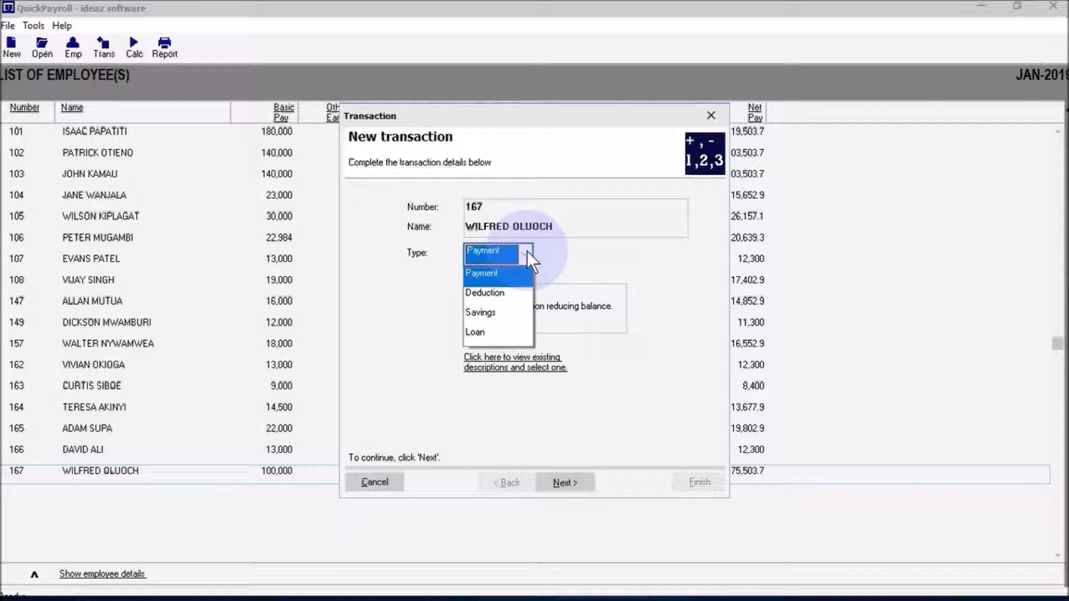
{"action": "left_click", "coordinate": [527, 251]}
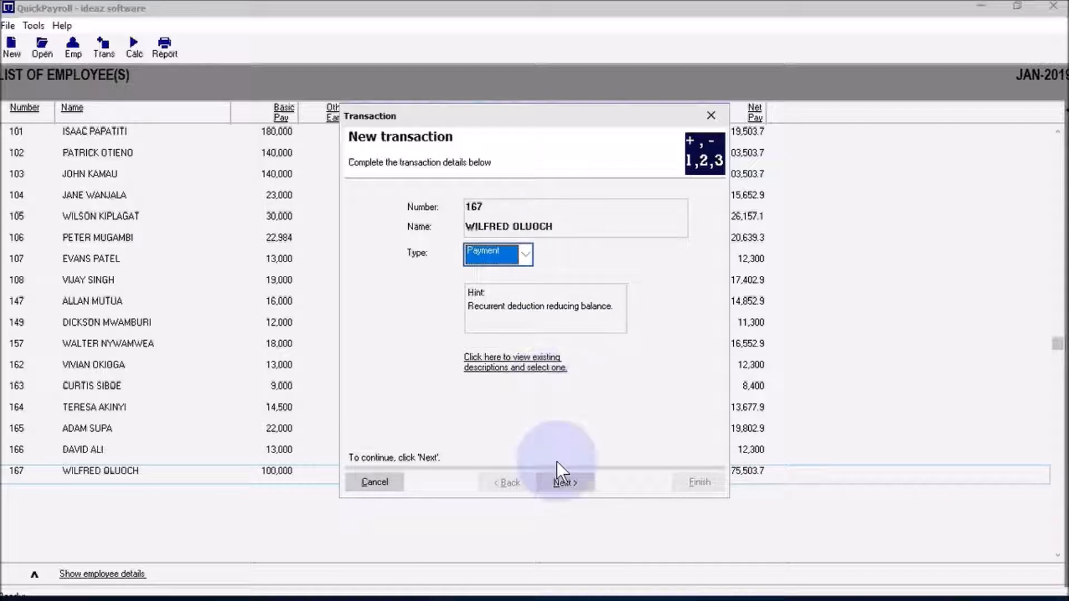
{"action": "left_click", "coordinate": [565, 482]}
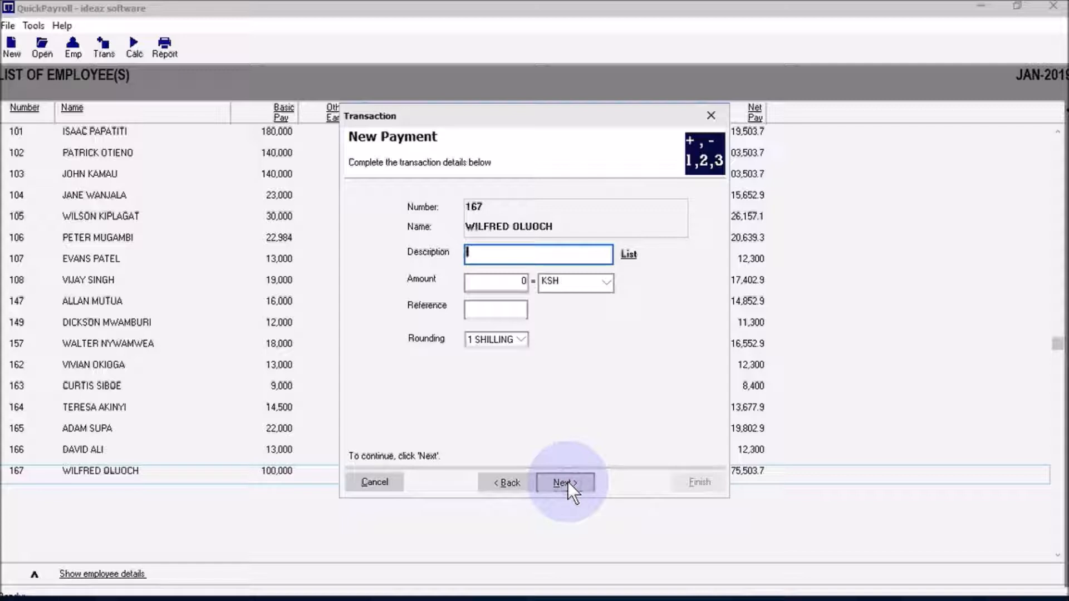
{"action": "type", "text": "SALES COMMISSION"}
{"action": "key", "text": "Tab"}
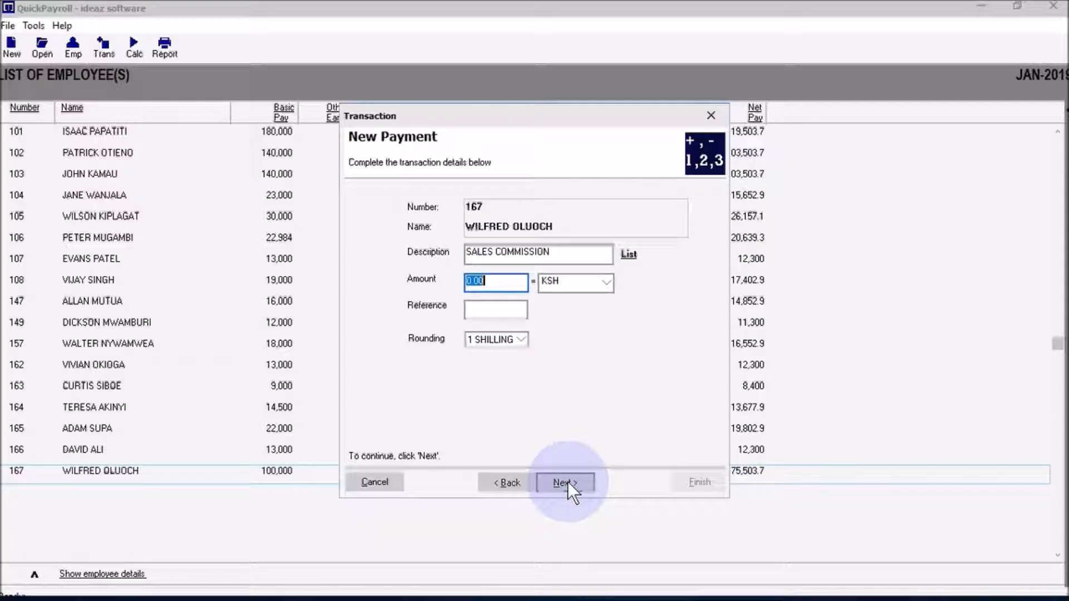
{"action": "type", "text": "15000"}
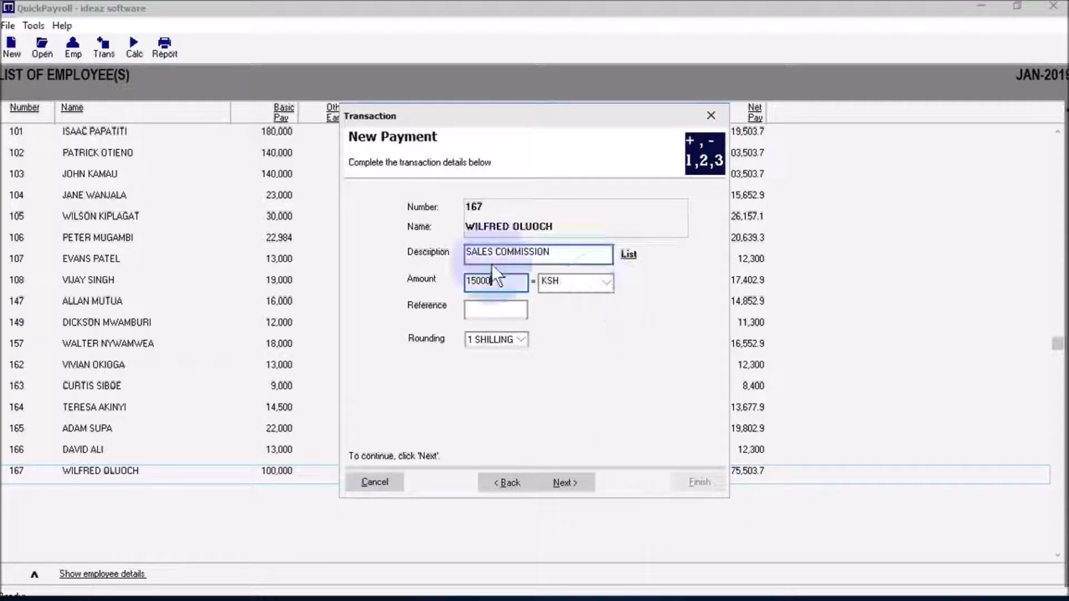
{"action": "left_click", "coordinate": [571, 480]}
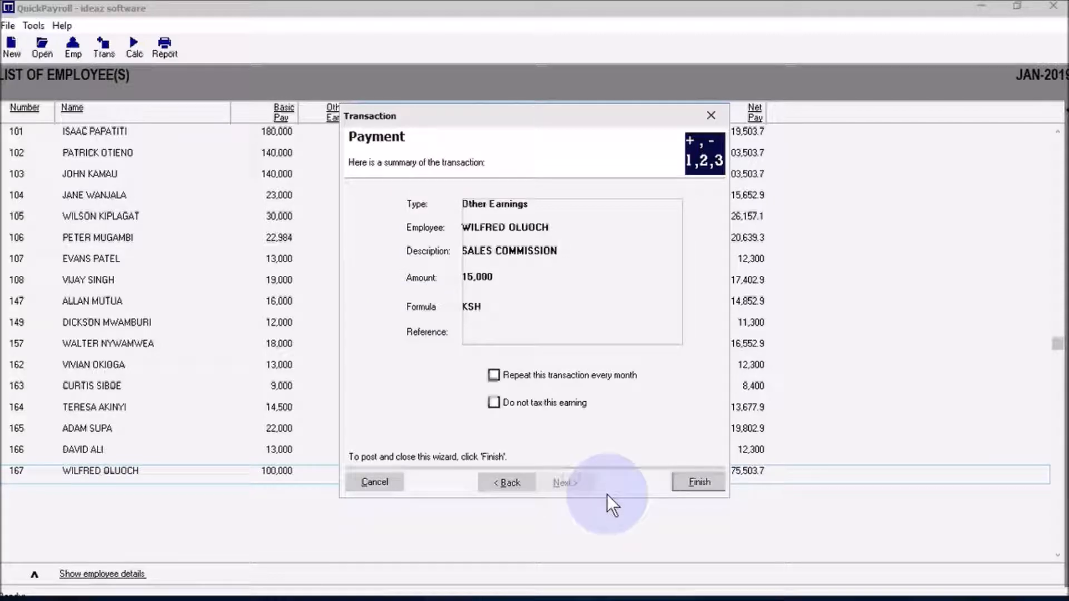
{"action": "left_click", "coordinate": [686, 482]}
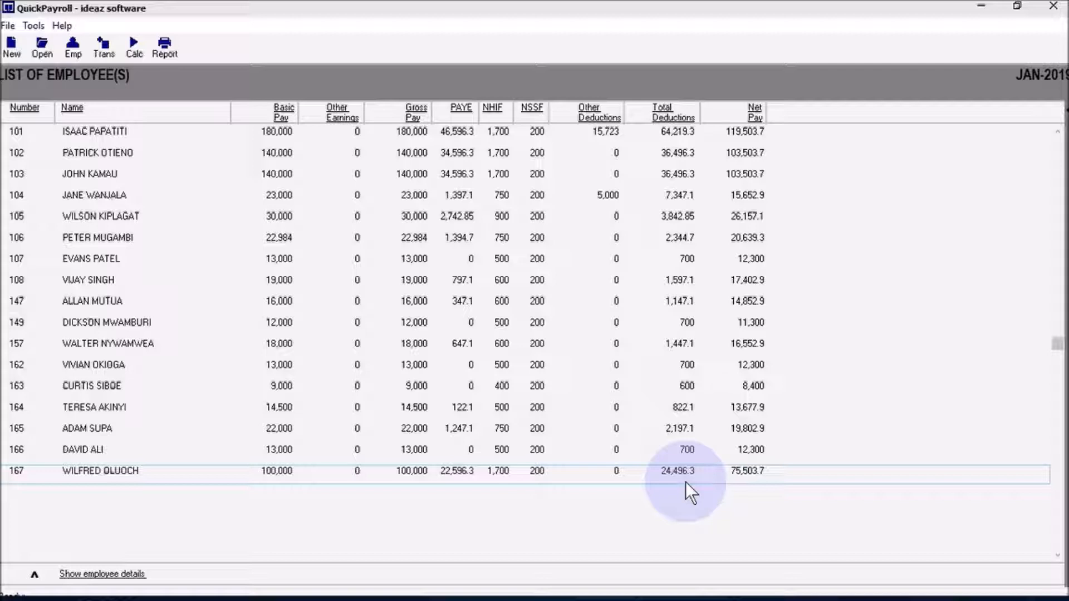
{"action": "left_click", "coordinate": [137, 575]}
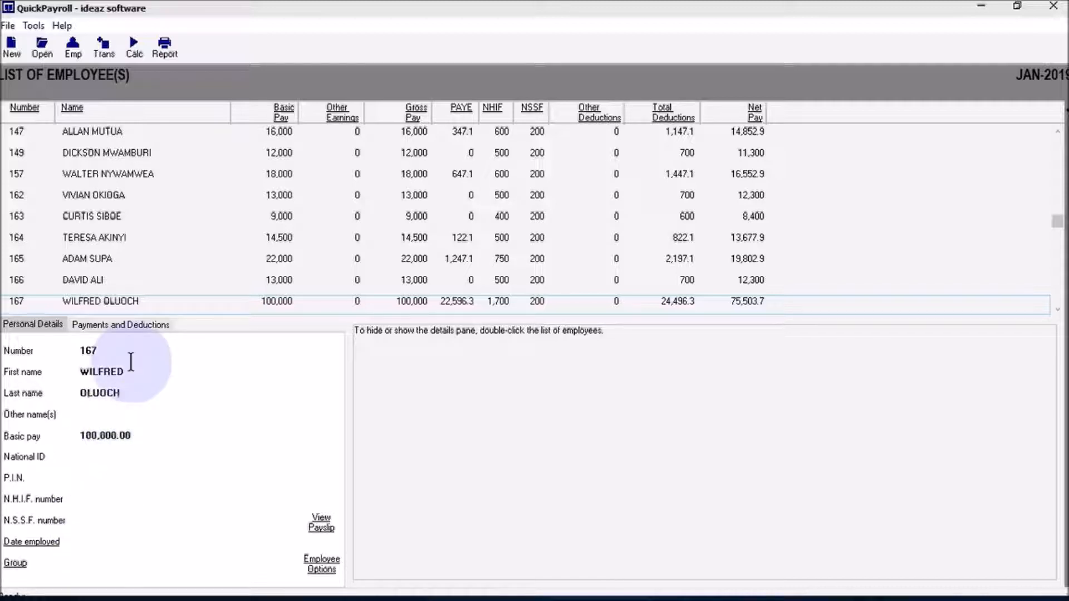
- View employee 167's Payments and Deductions list, including the SALES COMMISSION entry
{"action": "left_click", "coordinate": [134, 327]}
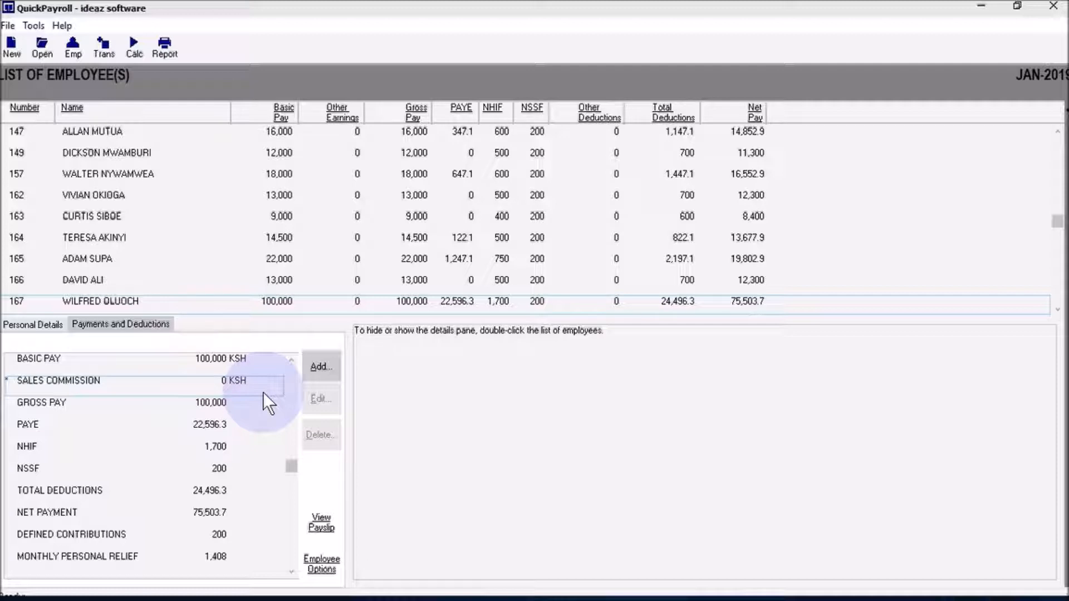
{"action": "left_click", "coordinate": [99, 43]}
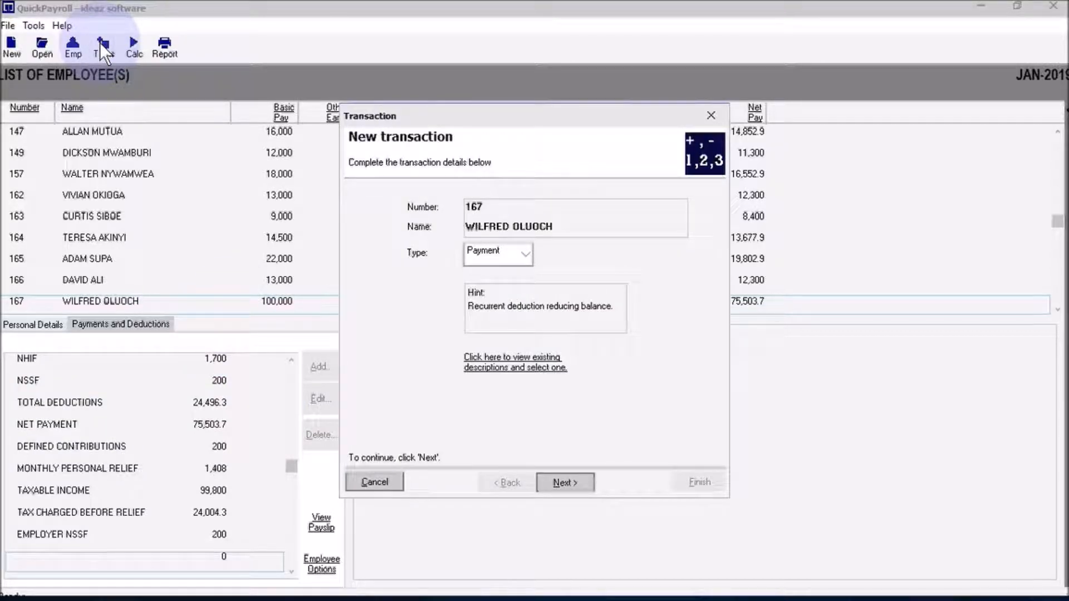
- Post a Deduction transaction described SALARY ADVANCE for 5,000 to employee 167
{"action": "left_click", "coordinate": [529, 255]}
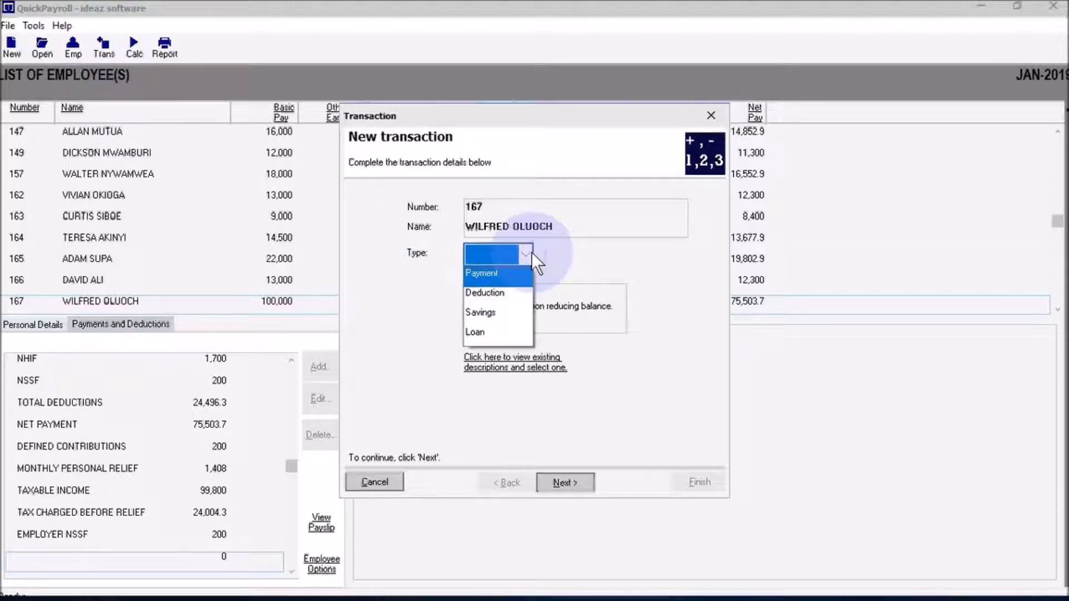
{"action": "left_click", "coordinate": [508, 291]}
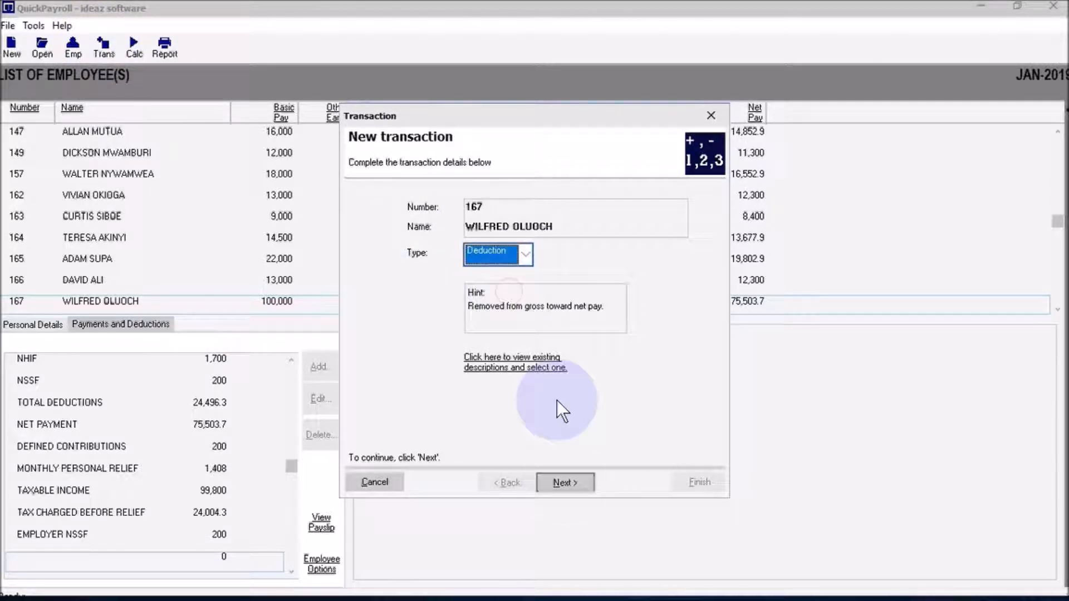
{"action": "left_click", "coordinate": [564, 484]}
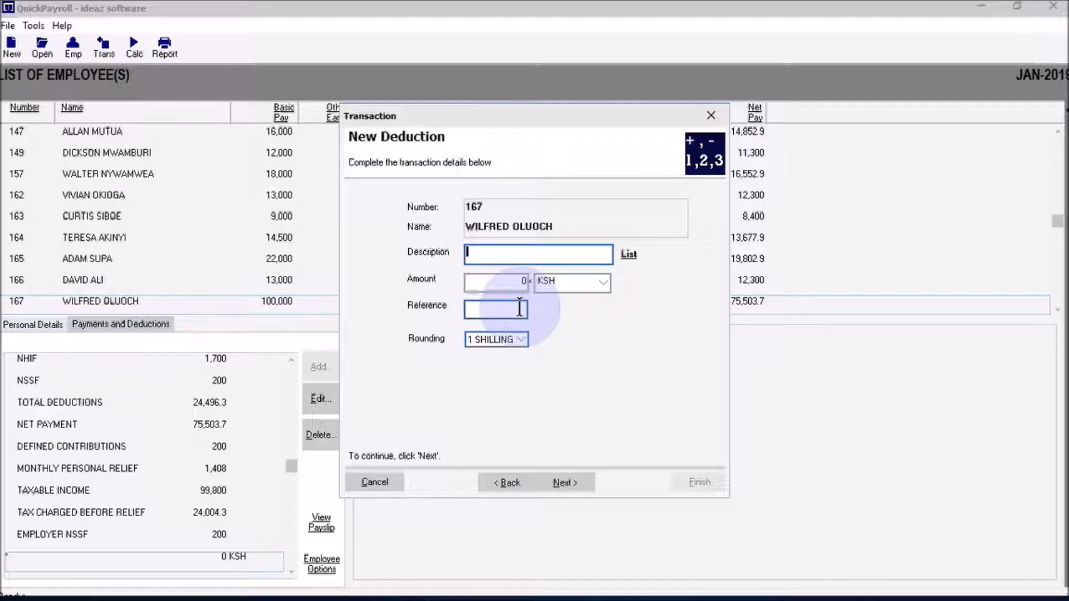
{"action": "type", "text": "SALARY ADVANCE"}
{"action": "key", "text": "Tab"}
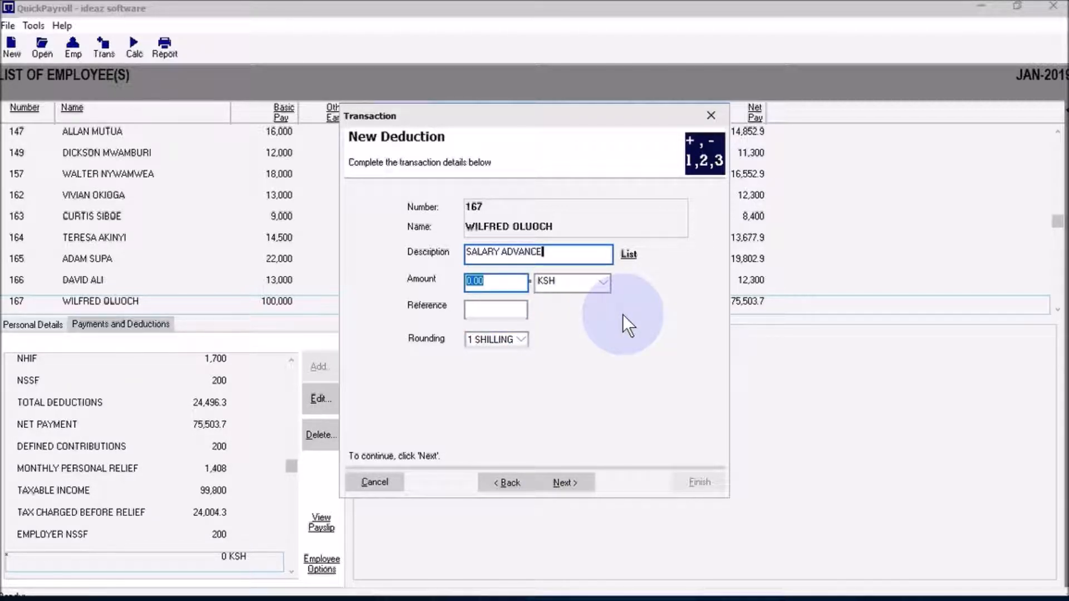
{"action": "type", "text": "5000"}
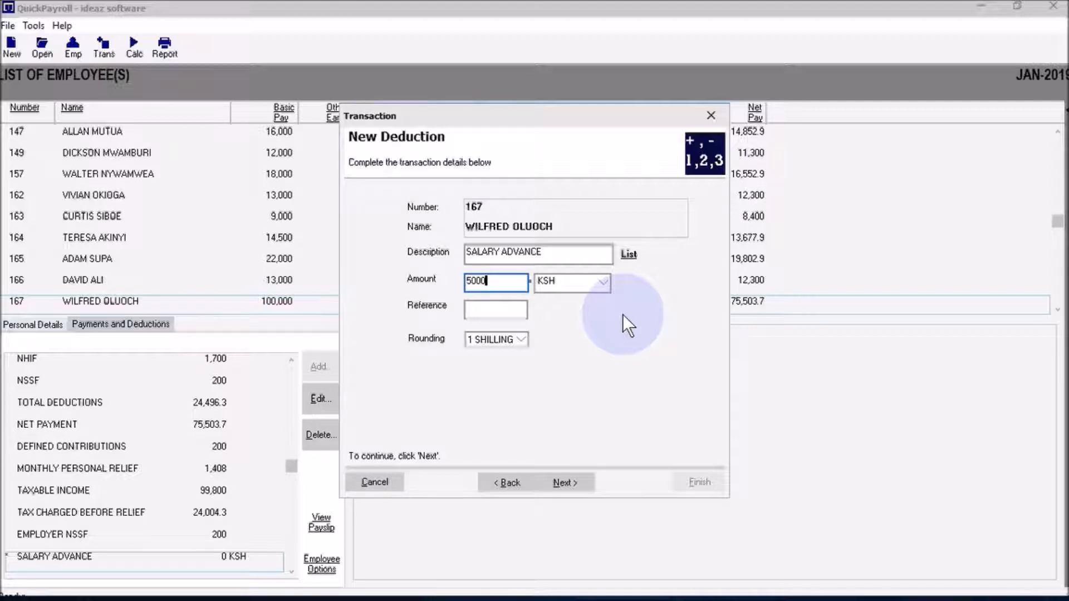
{"action": "left_click", "coordinate": [583, 482]}
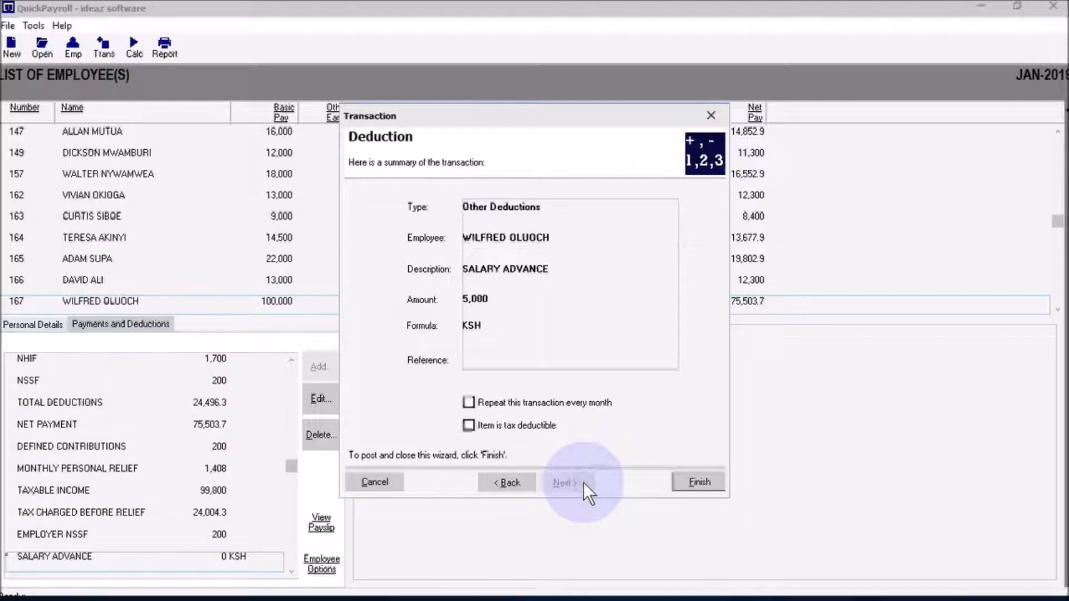
{"action": "left_click", "coordinate": [695, 484]}
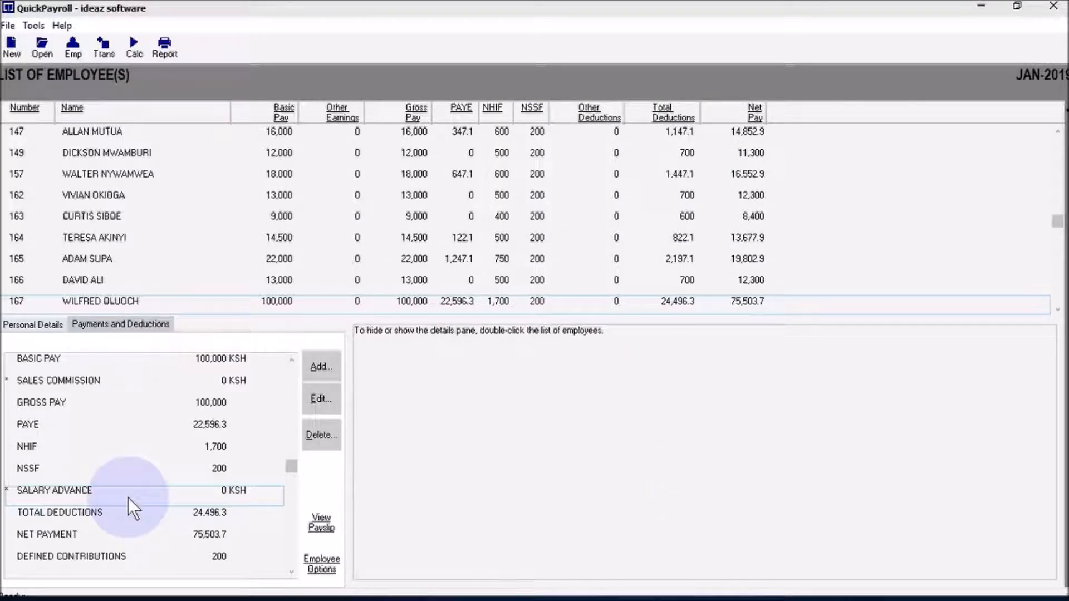
- Add a Savings transaction CO-OP SHARES of 3,500 monthly with 50,000 balance brought forward
{"action": "left_click", "coordinate": [318, 368]}
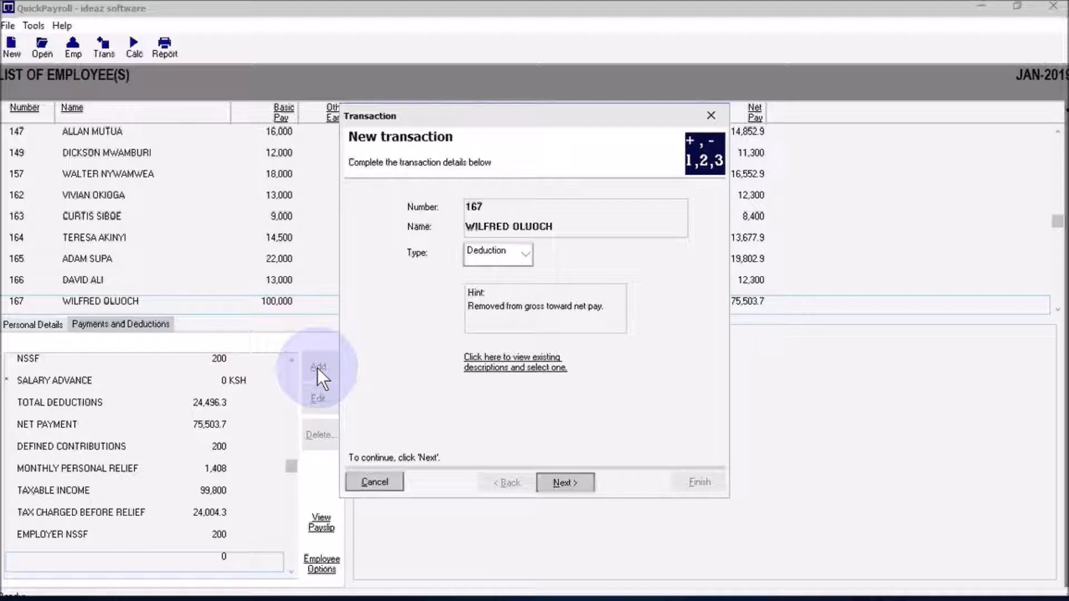
{"action": "left_click", "coordinate": [522, 254]}
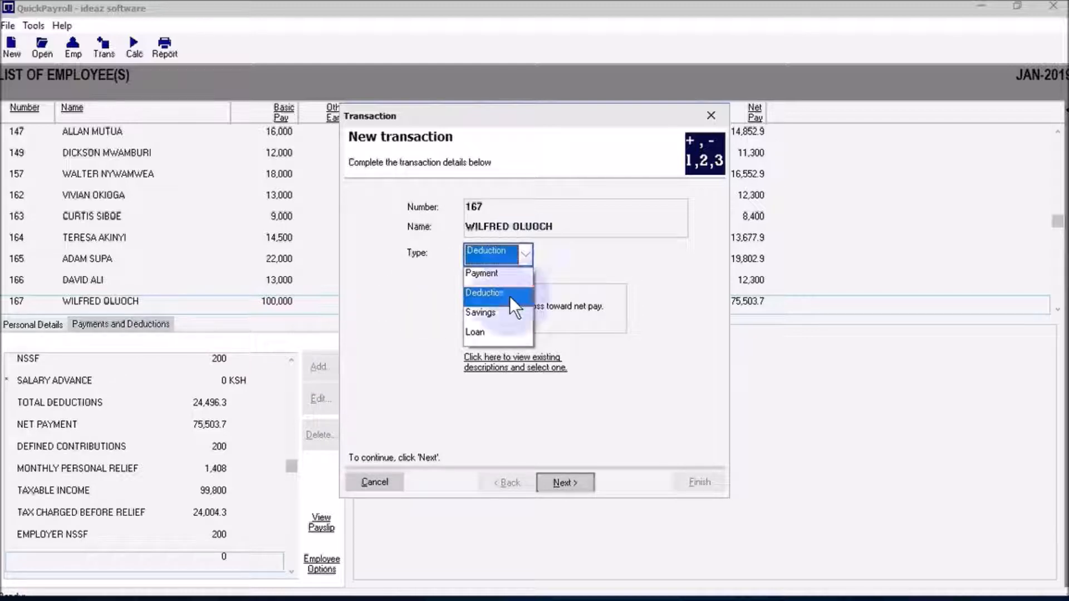
{"action": "left_click", "coordinate": [505, 317]}
{"action": "left_click", "coordinate": [563, 484]}
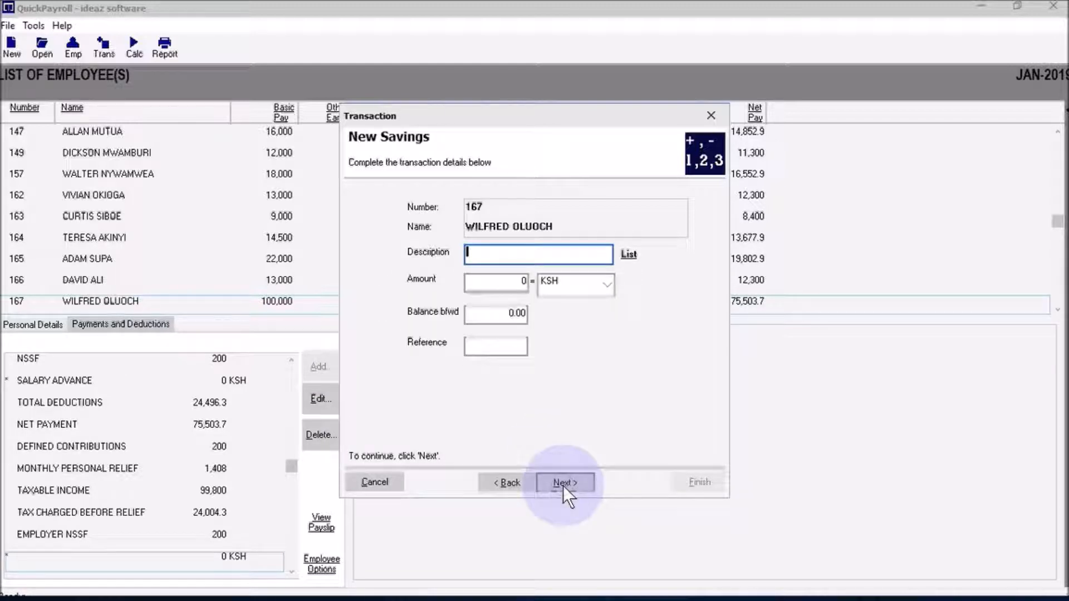
{"action": "type", "text": "CO-OP SHARES"}
{"action": "key", "text": "Tab"}
{"action": "type", "text": "3,500"}
{"action": "key", "text": "Tab"}
{"action": "type", "text": "50000"}
{"action": "left_click", "coordinate": [567, 486]}
{"action": "left_click", "coordinate": [685, 486]}
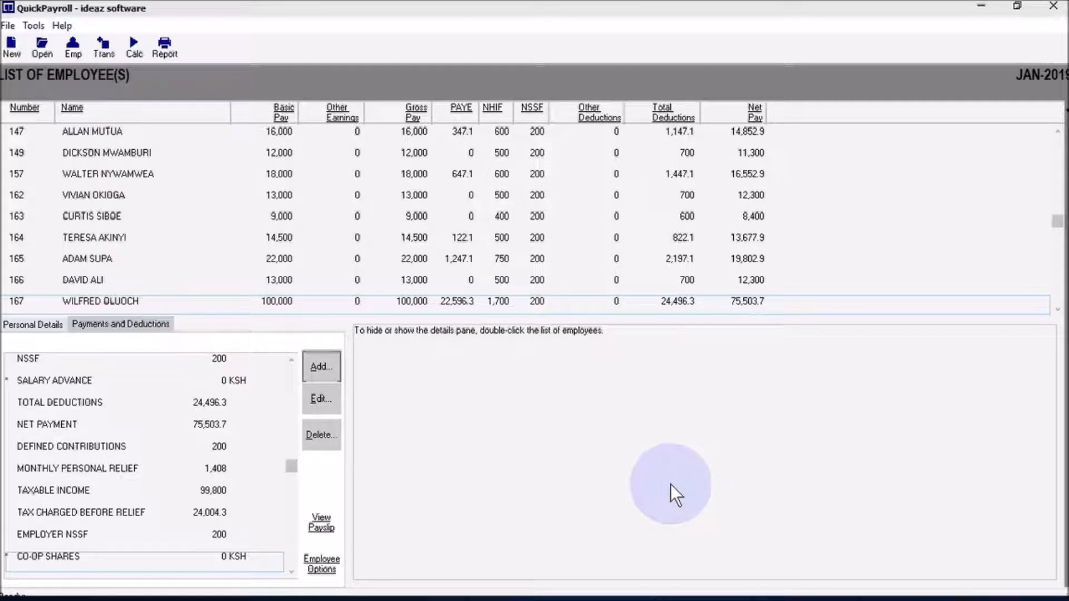
- Start a Loan transaction for employee 167 described CO-OP LOAN, correcting the typo
{"action": "left_click", "coordinate": [325, 368]}
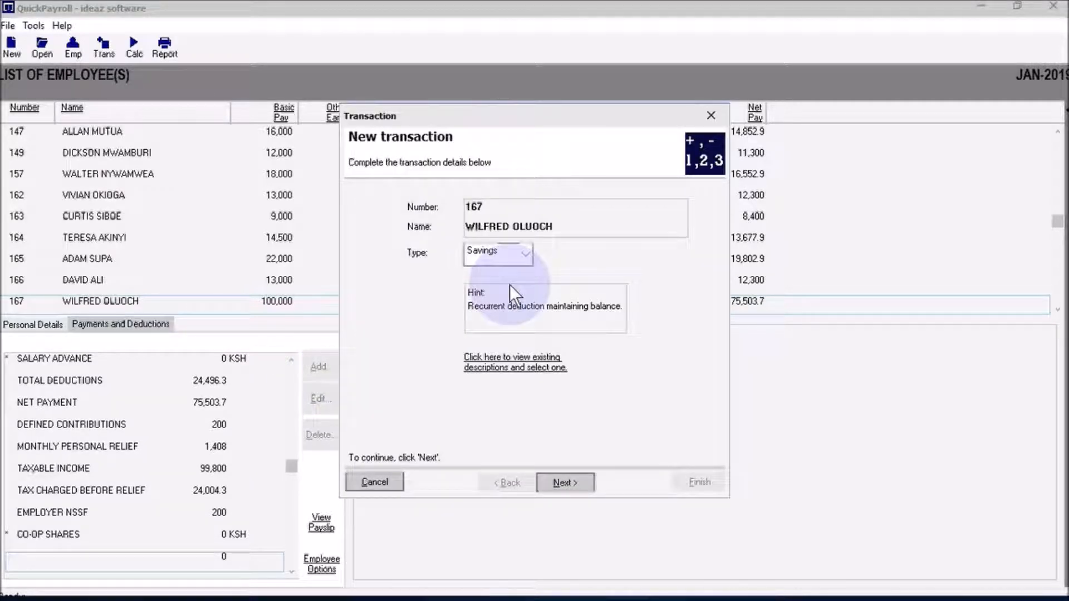
{"action": "left_click", "coordinate": [523, 258]}
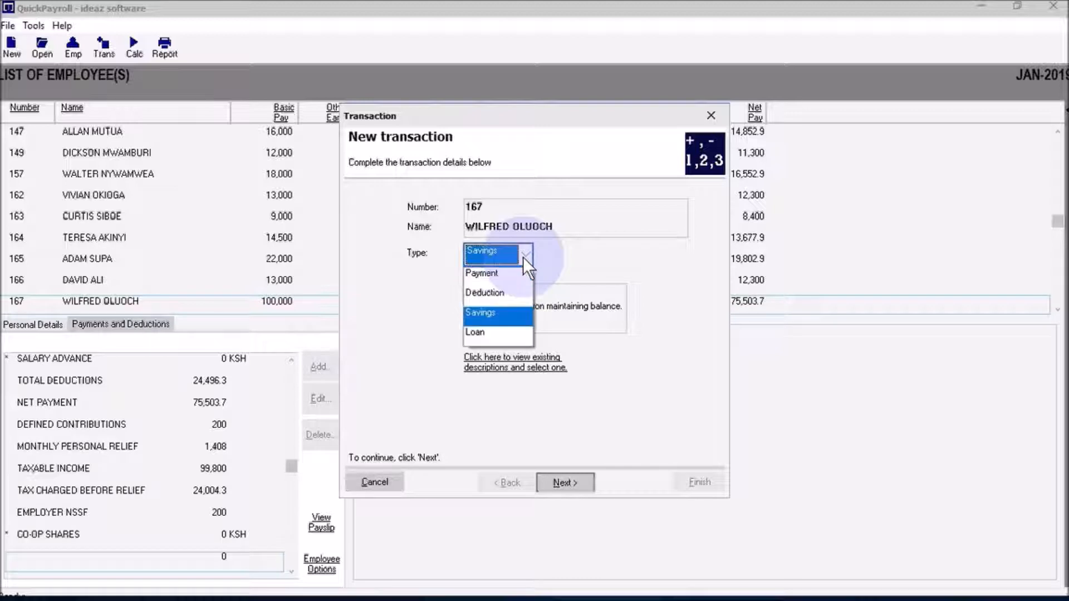
{"action": "left_click", "coordinate": [487, 331]}
{"action": "left_click", "coordinate": [561, 482]}
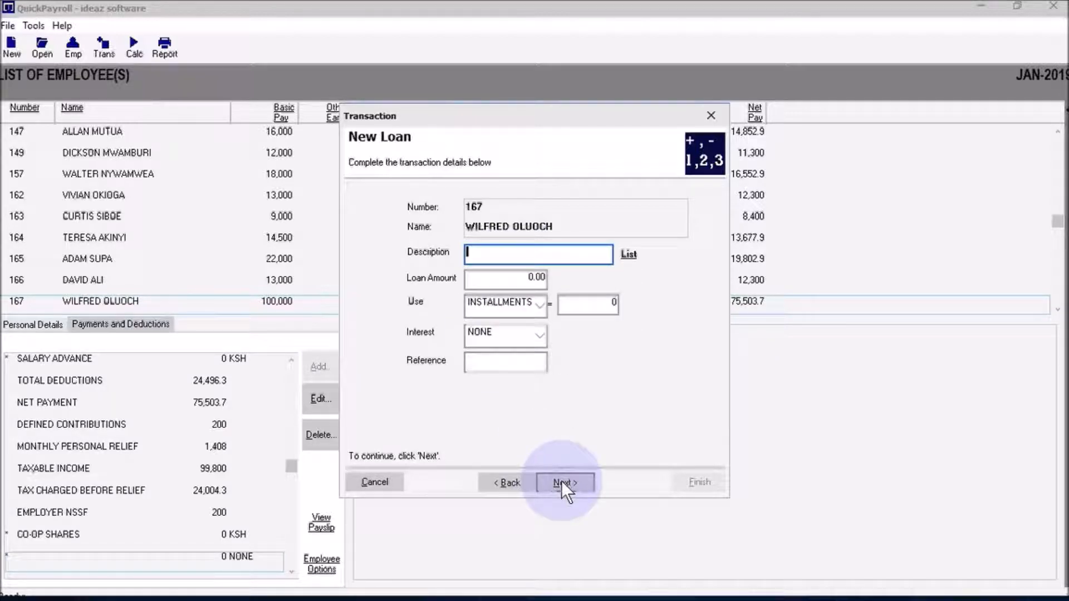
{"action": "type", "text": "CO-OP LOAB"}
{"action": "key", "text": "Tab"}
{"action": "key", "text": "shift+Tab"}
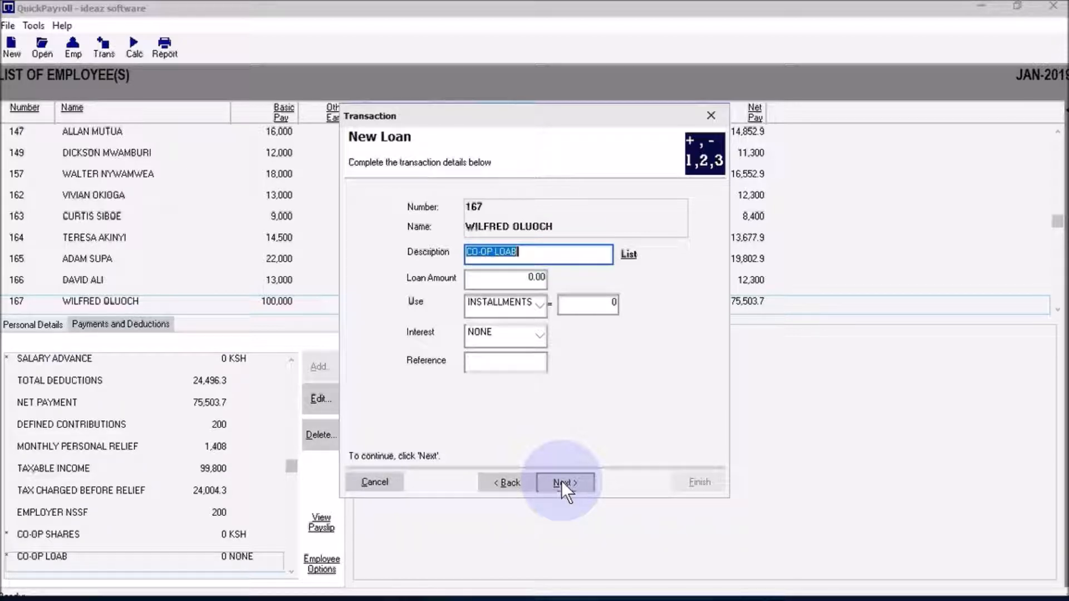
{"action": "key", "text": "End"}
{"action": "key", "text": "BackSpace"}
{"action": "type", "text": "N"}
- Set the loan amount to 100,000 over 24 installments and post it
{"action": "key", "text": "Tab"}
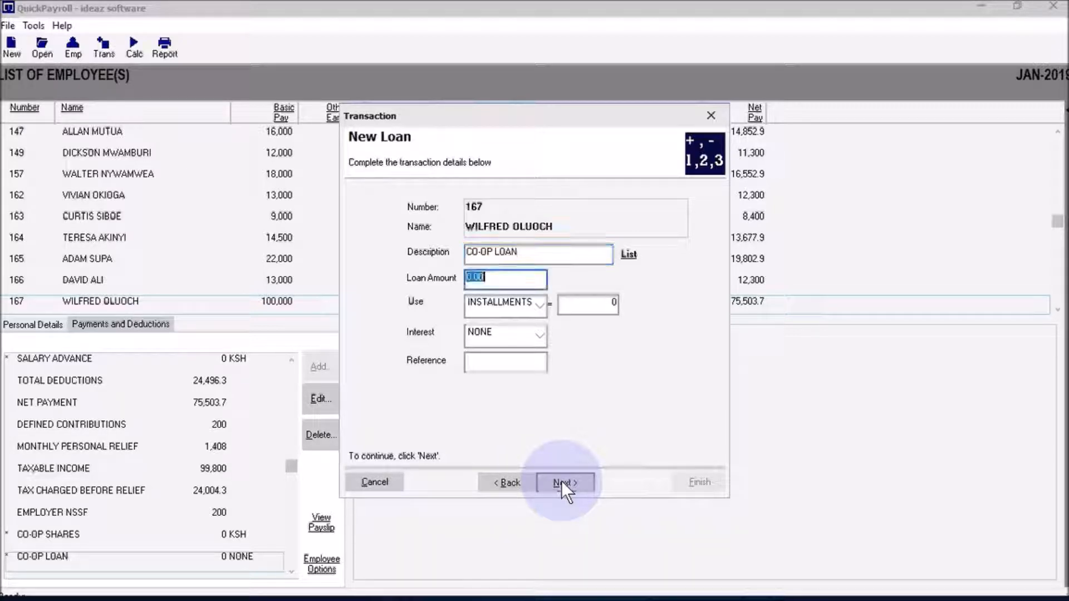
{"action": "type", "text": "100,"}
{"action": "type", "text": "000"}
{"action": "key", "text": "Tab"}
{"action": "key", "text": "Tab"}
{"action": "type", "text": "24"}
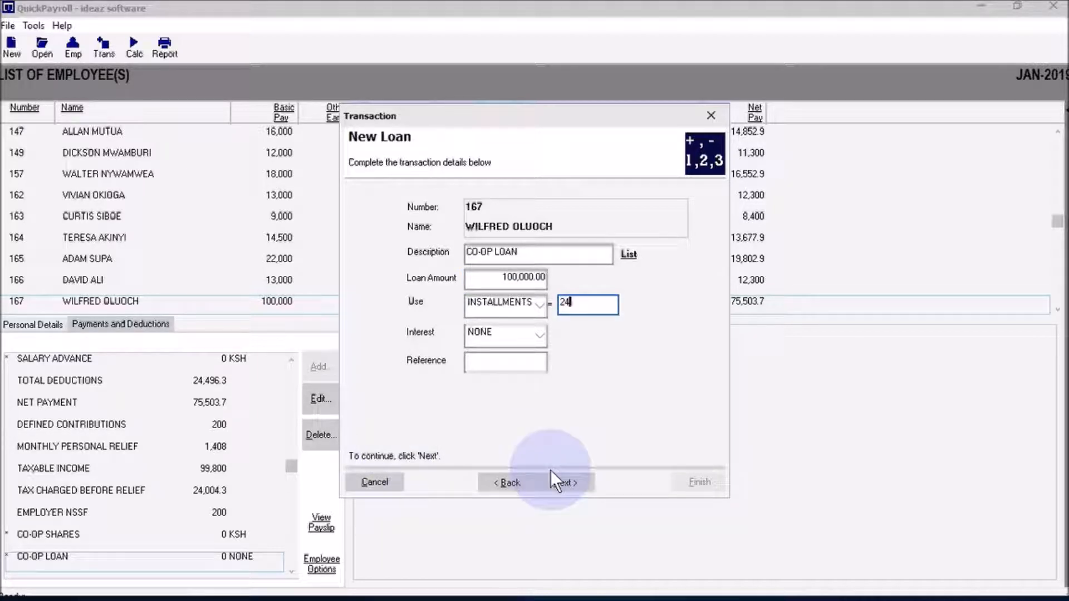
{"action": "left_click", "coordinate": [559, 481]}
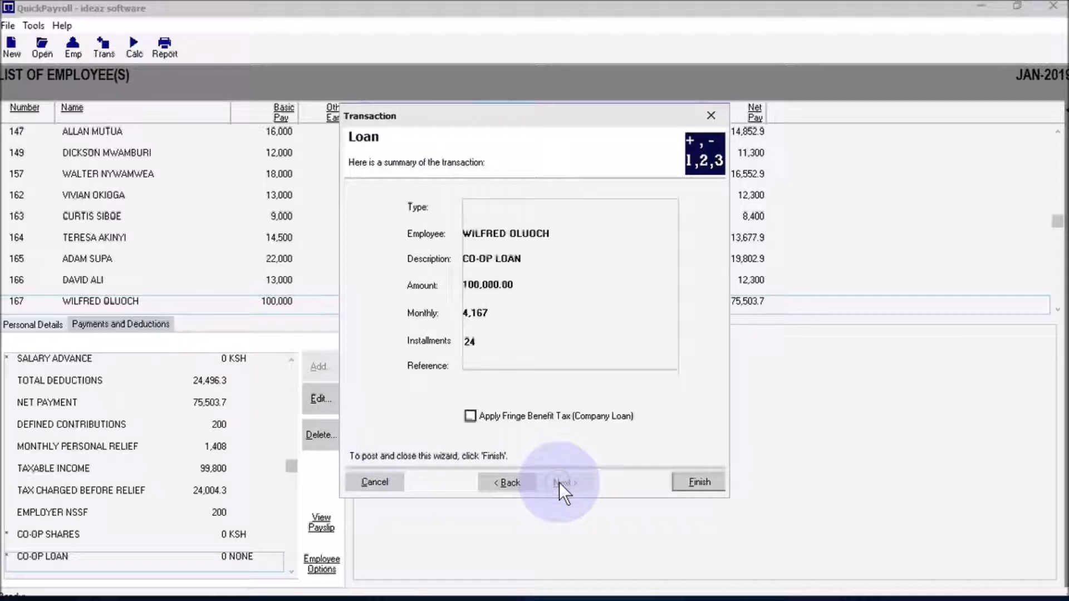
{"action": "left_click", "coordinate": [701, 480]}
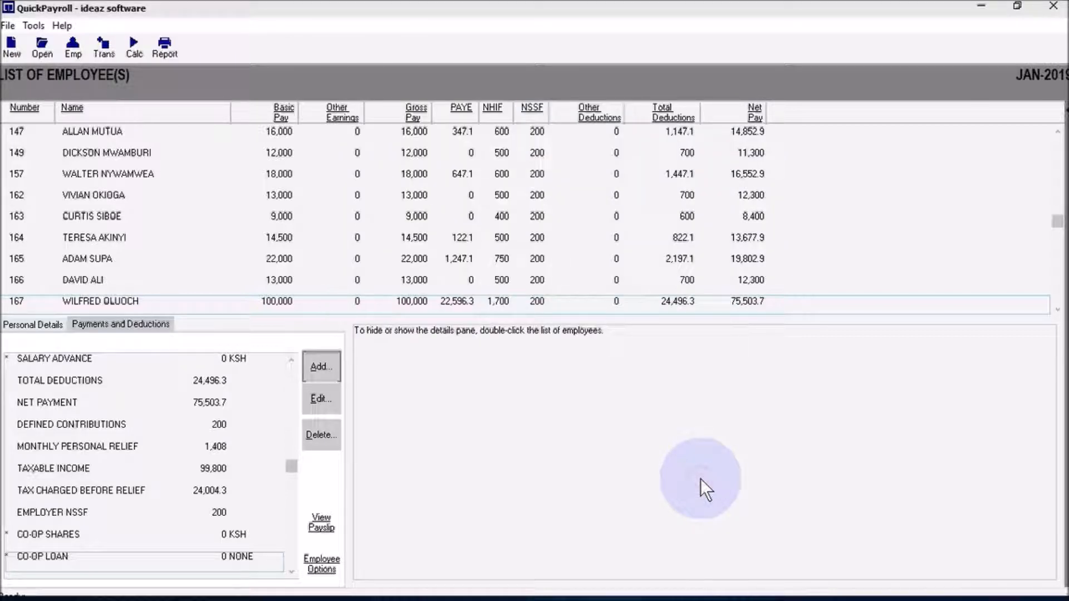
- Recalculate payroll so employee 167 has other deductions 12,667 and total deductions 41,663.3
{"action": "left_click", "coordinate": [307, 314]}
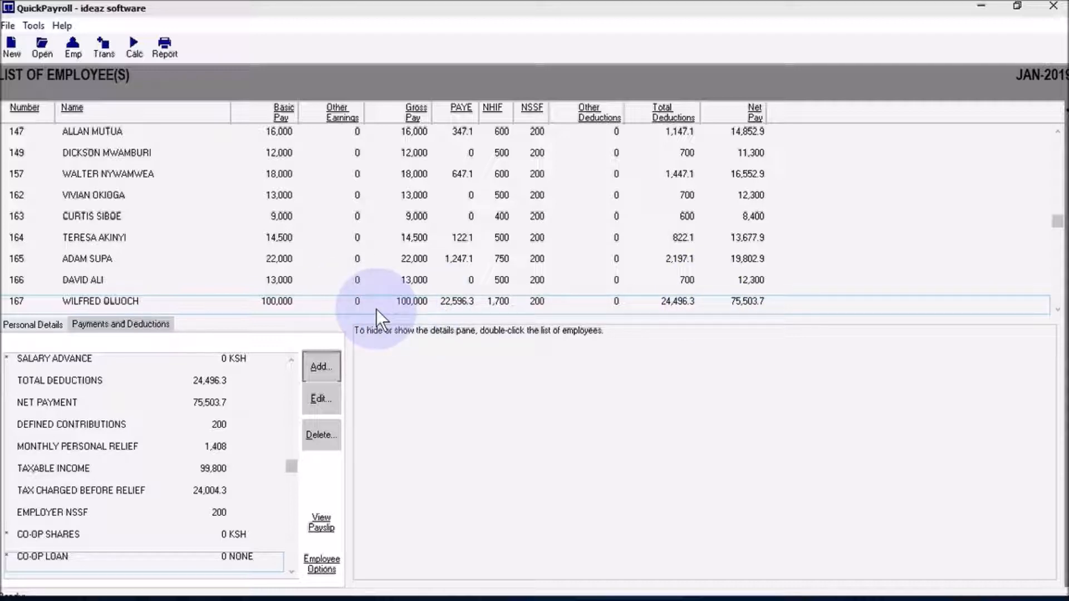
{"action": "left_click", "coordinate": [137, 52]}
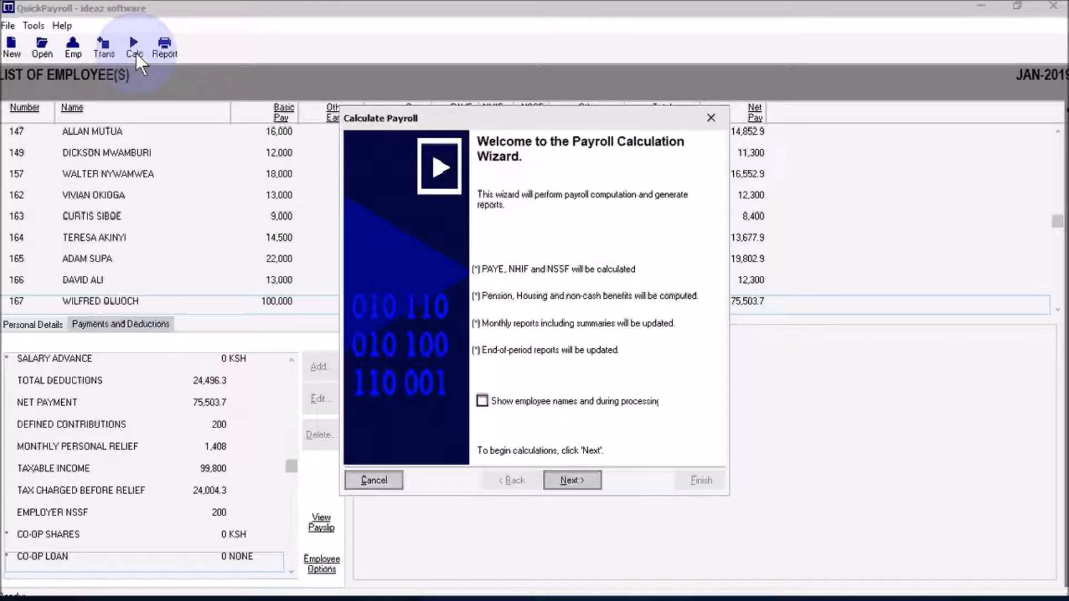
{"action": "left_click", "coordinate": [566, 482]}
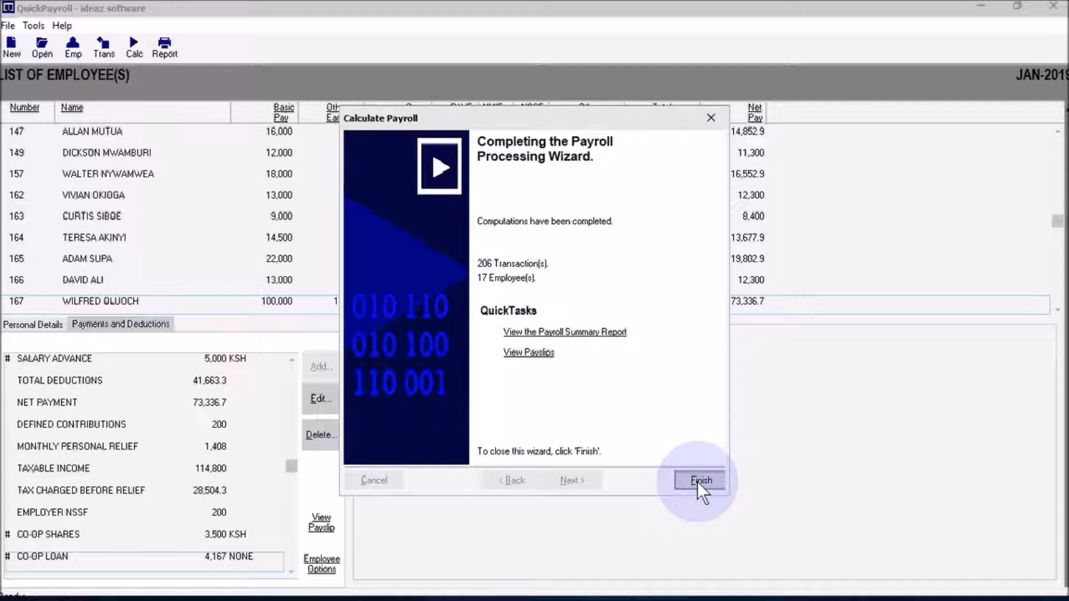
{"action": "left_click", "coordinate": [697, 482]}
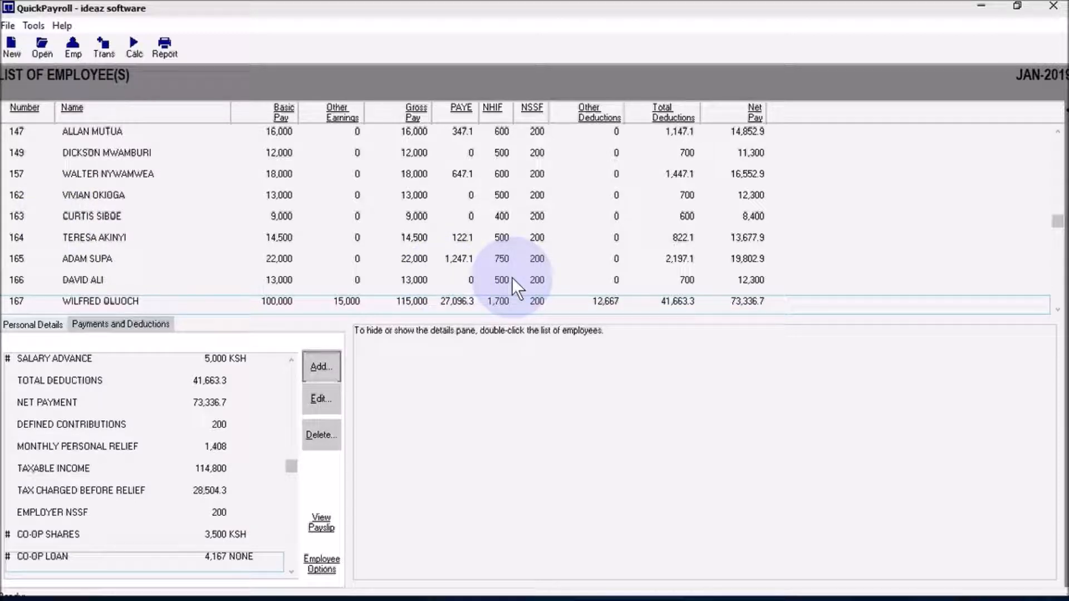
{"action": "left_click", "coordinate": [321, 529]}
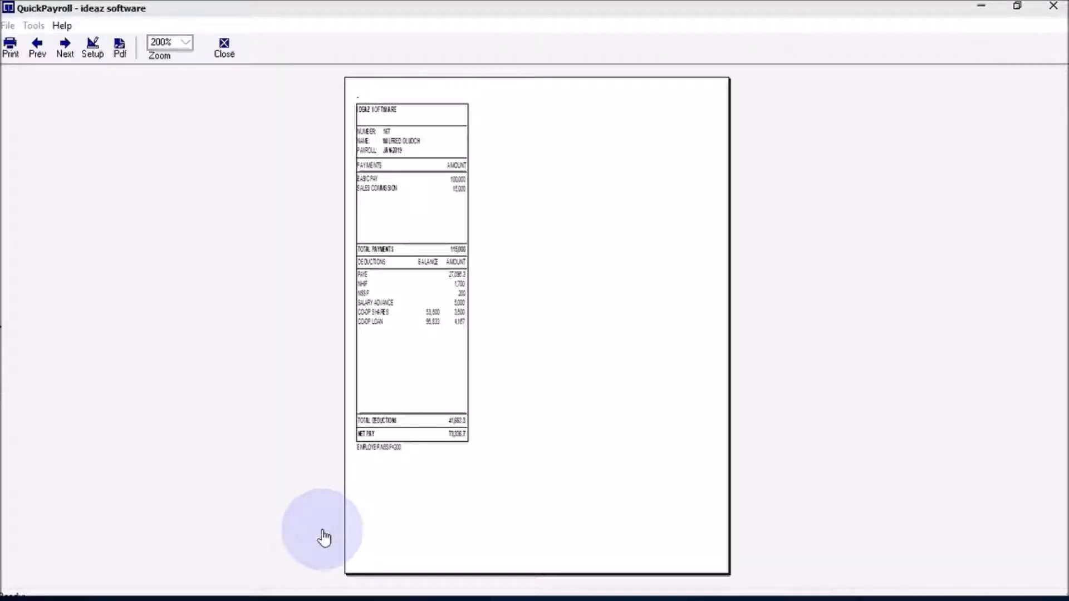
{"action": "left_click", "coordinate": [188, 48]}
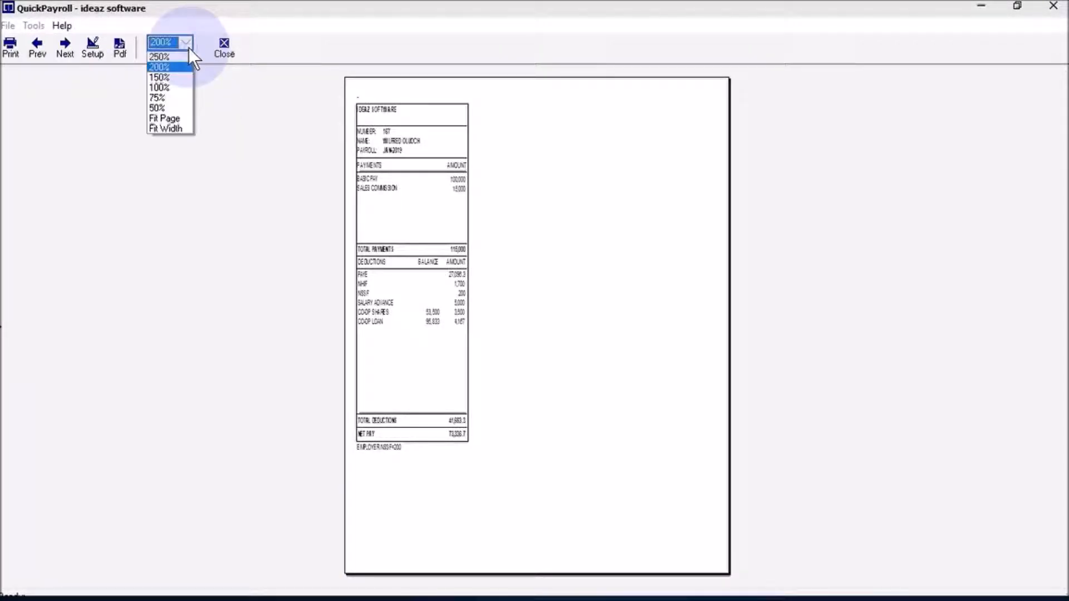
{"action": "left_click", "coordinate": [173, 89]}
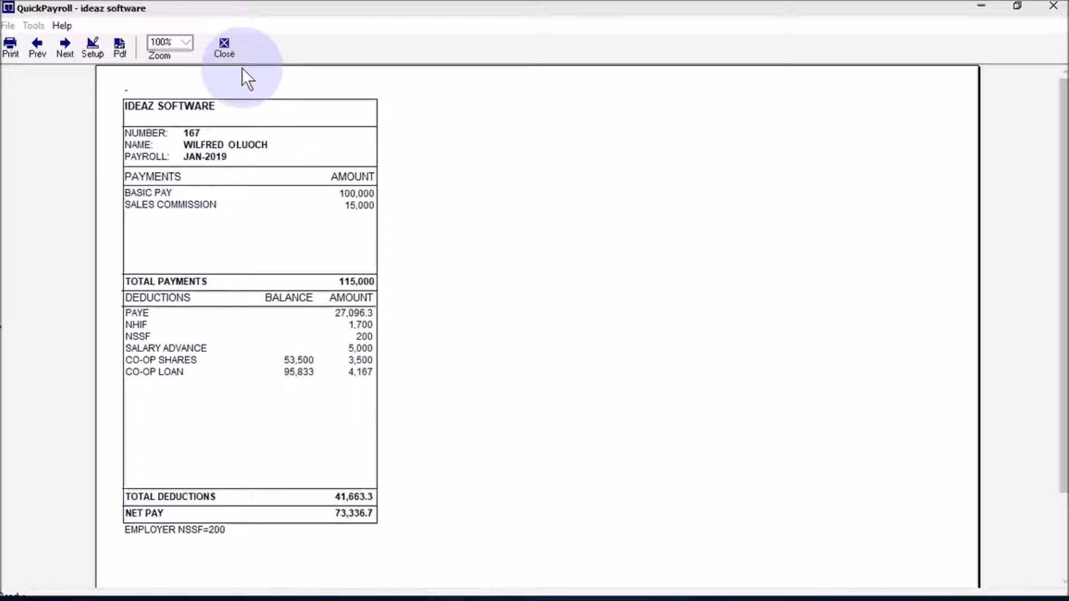
{"action": "left_click", "coordinate": [229, 51]}
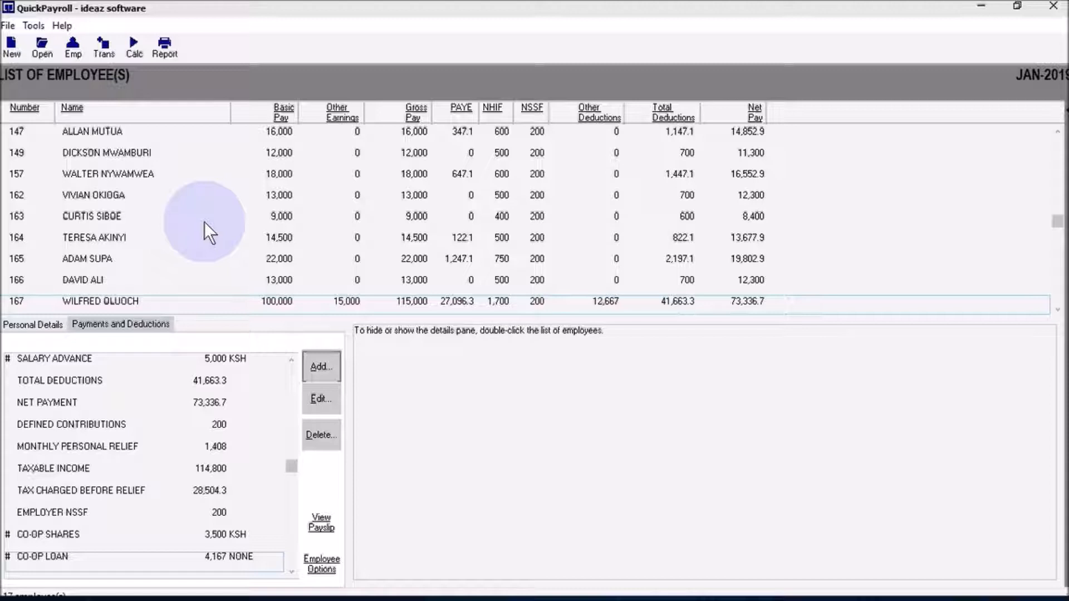
- Generate the Payroll Summaries report Tabular Summary (Simple) for all employees in print preview
{"action": "left_click", "coordinate": [163, 47]}
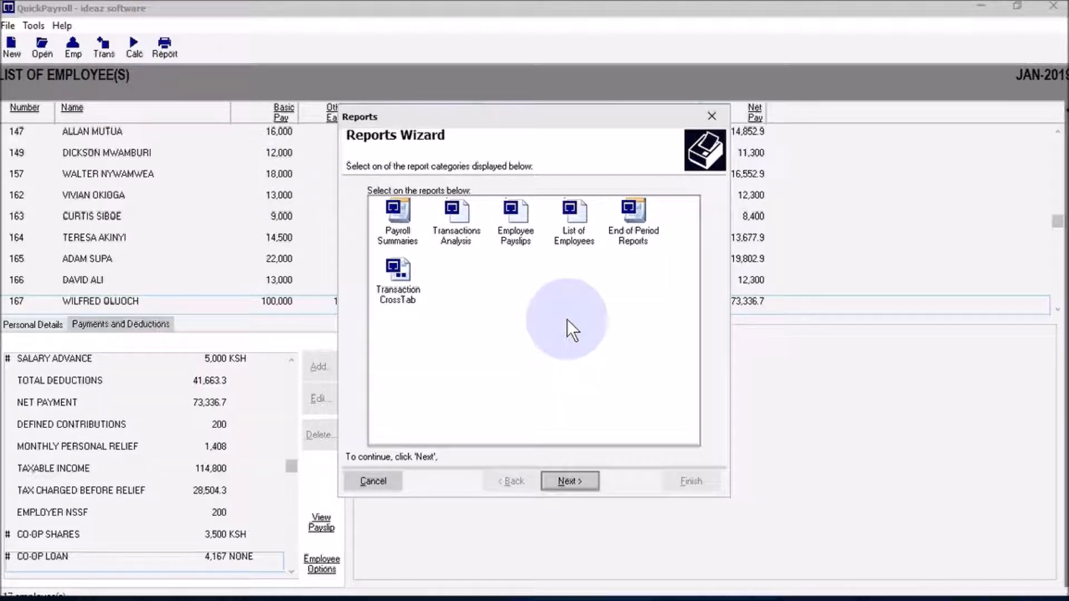
{"action": "left_click", "coordinate": [401, 227]}
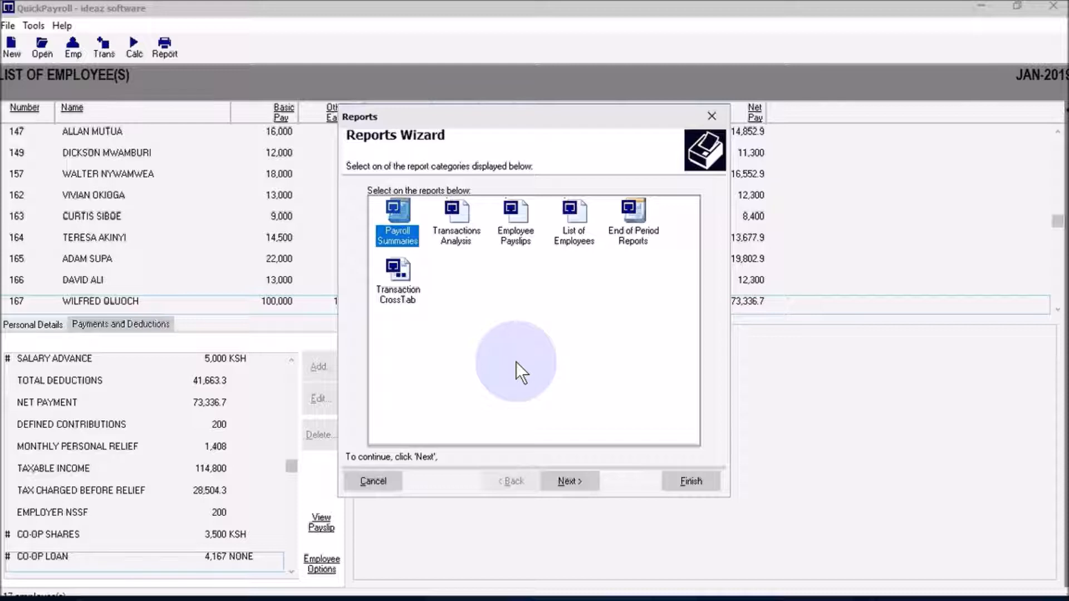
{"action": "left_click", "coordinate": [584, 488]}
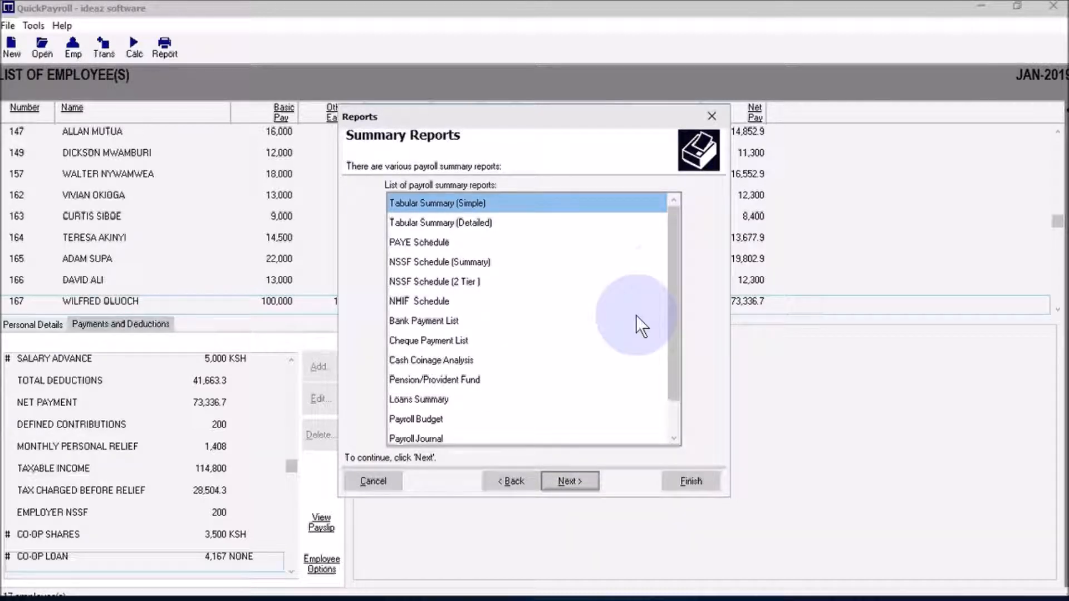
{"action": "mouse_move", "coordinate": [674, 275]}
{"action": "left_mouse_down"}
{"action": "mouse_move", "coordinate": [674, 361]}
{"action": "mouse_move", "coordinate": [674, 267]}
{"action": "left_mouse_up"}
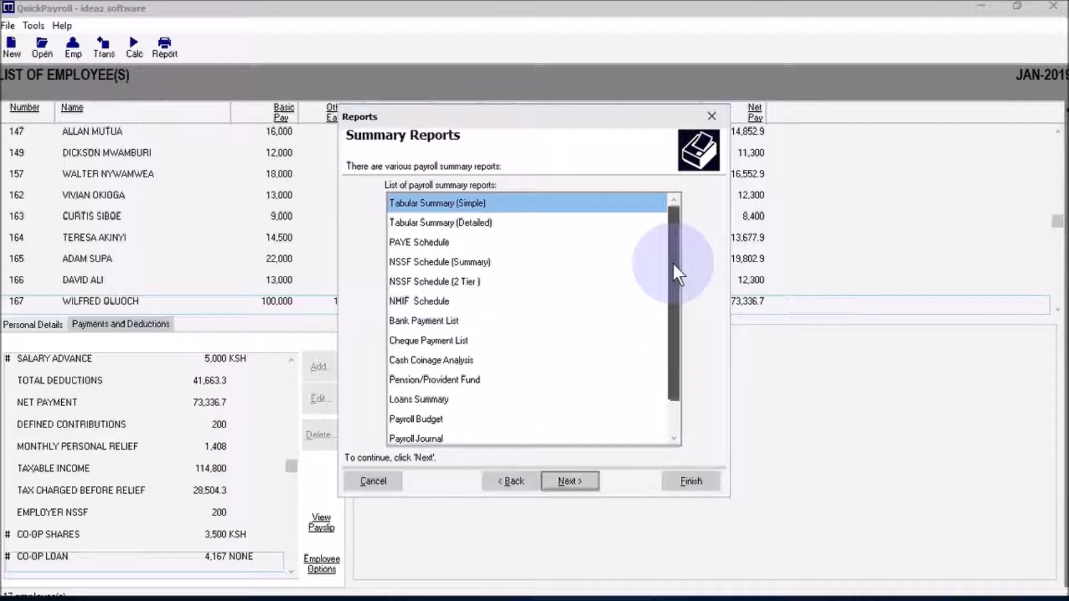
{"action": "left_click", "coordinate": [466, 222]}
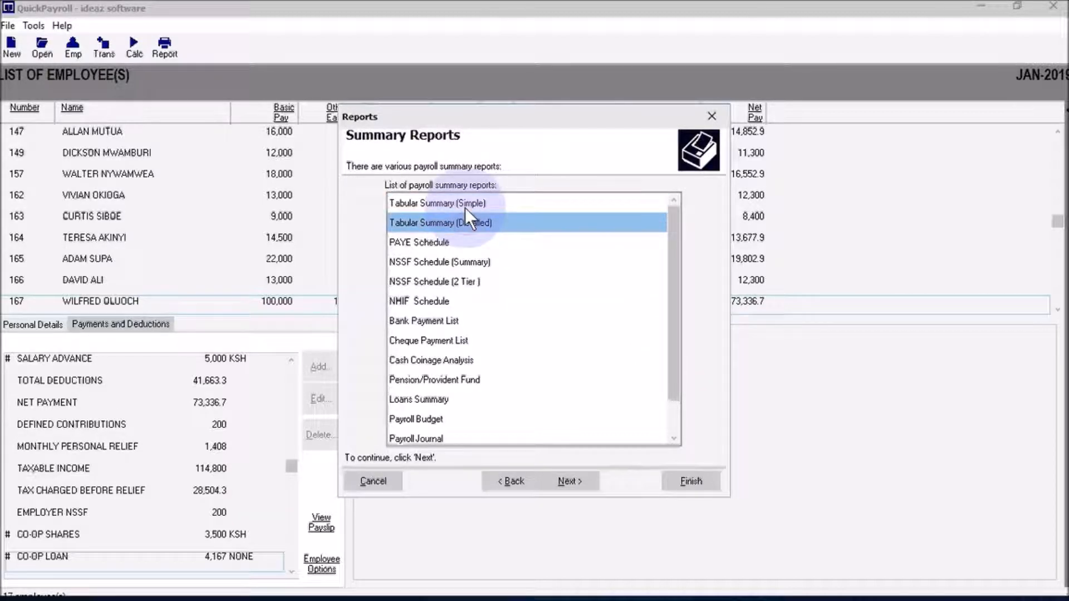
{"action": "left_click", "coordinate": [465, 208]}
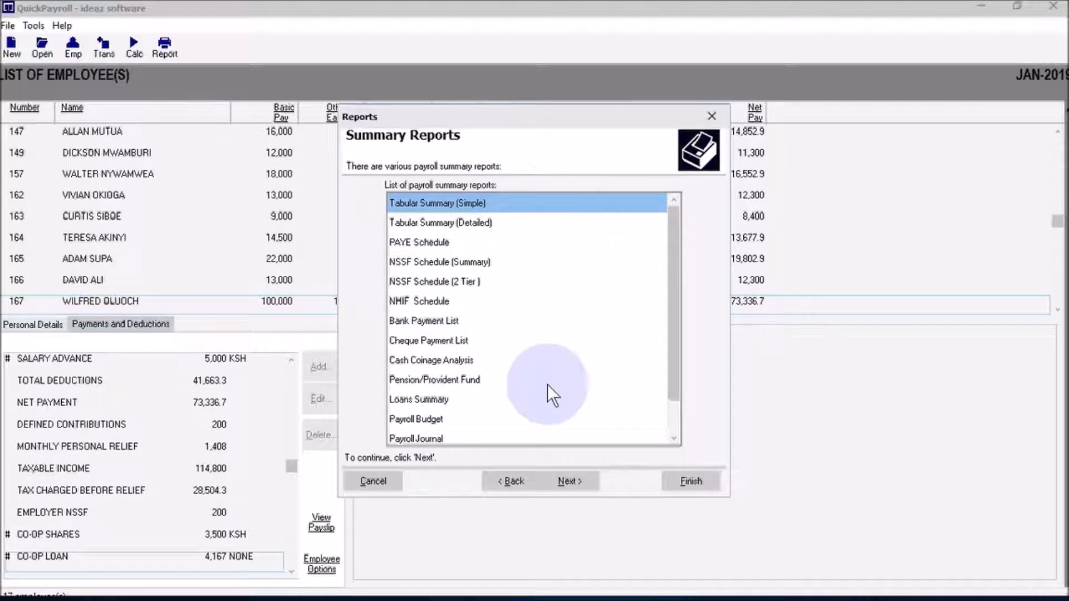
{"action": "left_click", "coordinate": [570, 480]}
{"action": "left_click", "coordinate": [694, 480]}
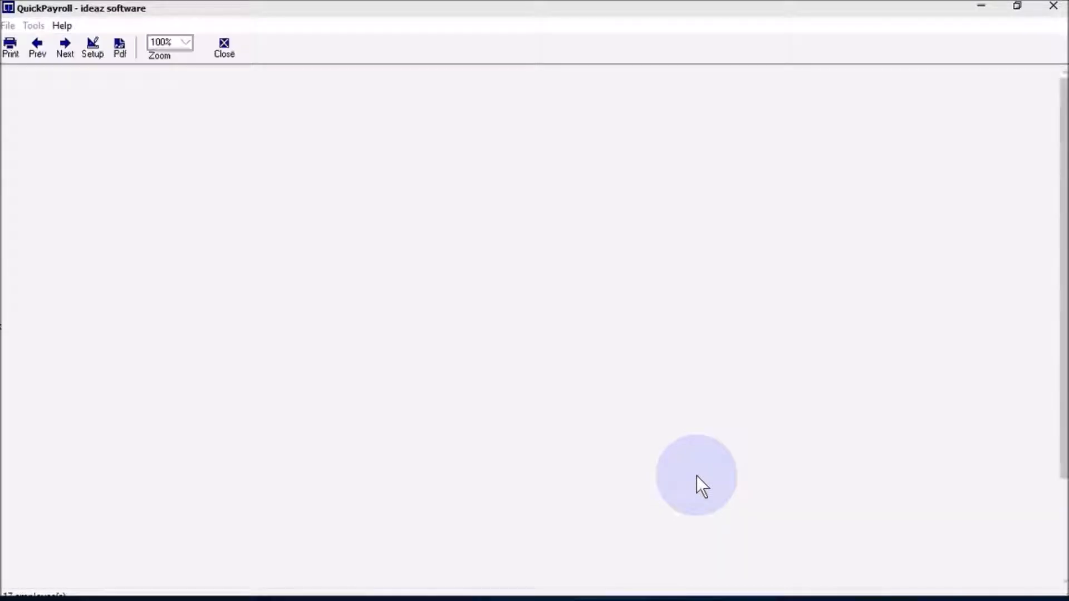
- View the January 2019 payroll summary (17 employees, net 601,186.6) at 100% zoom, then close it
{"action": "left_click", "coordinate": [183, 44]}
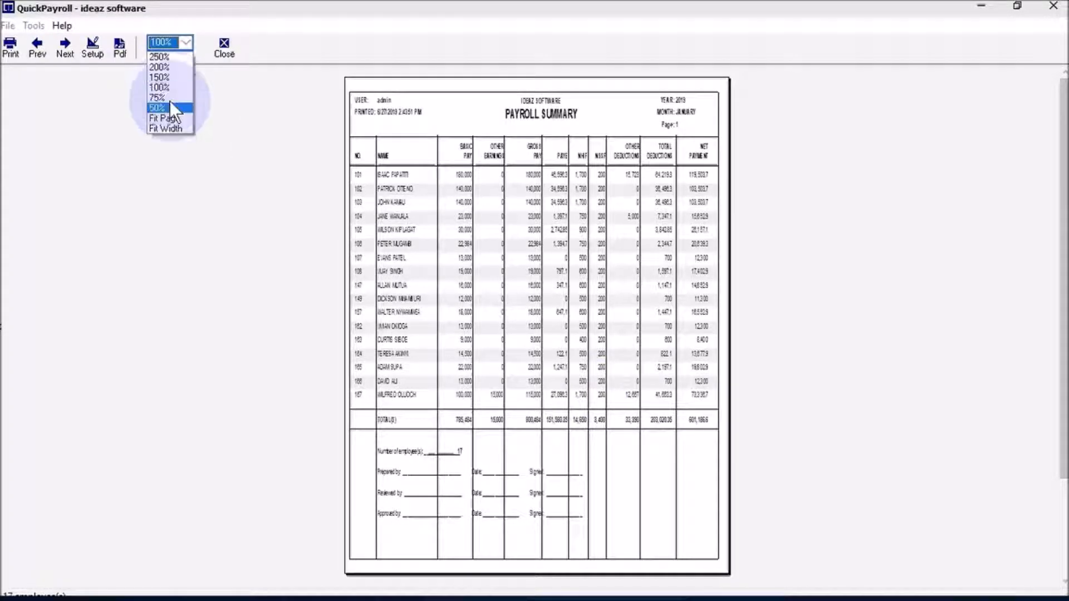
{"action": "left_click", "coordinate": [169, 90]}
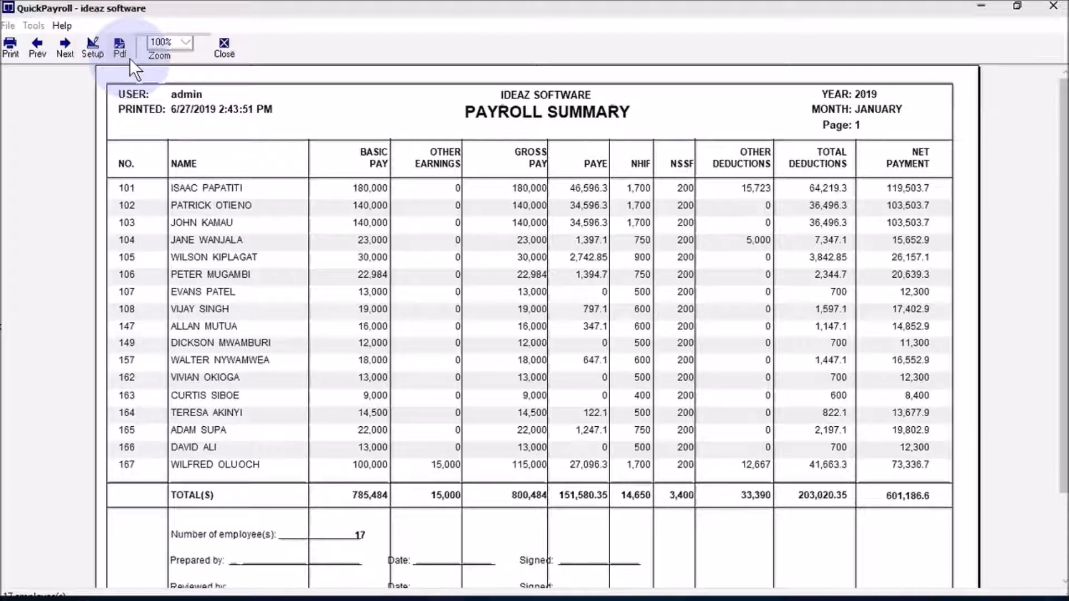
{"action": "left_click", "coordinate": [224, 54]}
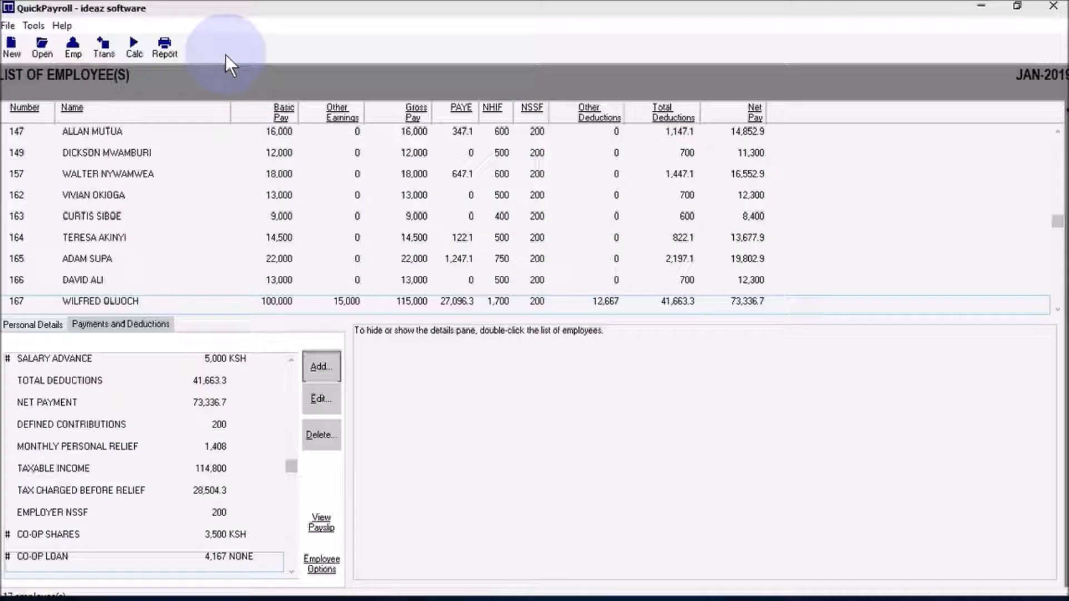
- Hide the employee details pane and generate a Transactions Analysis report covering All Transactions
{"action": "double_click", "coordinate": [151, 335]}
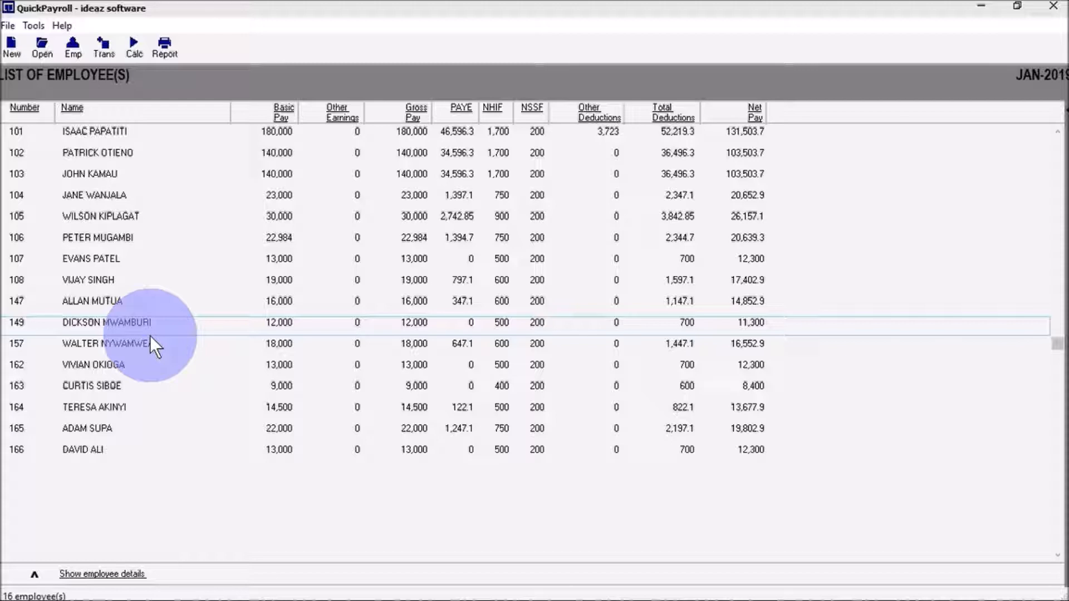
{"action": "left_click", "coordinate": [165, 48]}
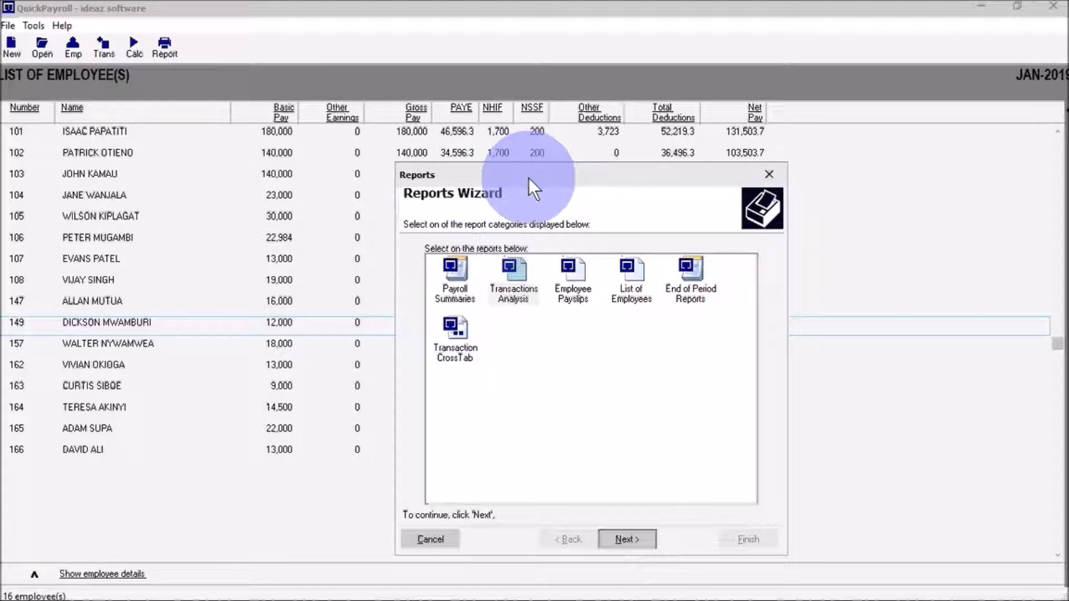
{"action": "left_click", "coordinate": [557, 285]}
{"action": "left_click", "coordinate": [521, 286]}
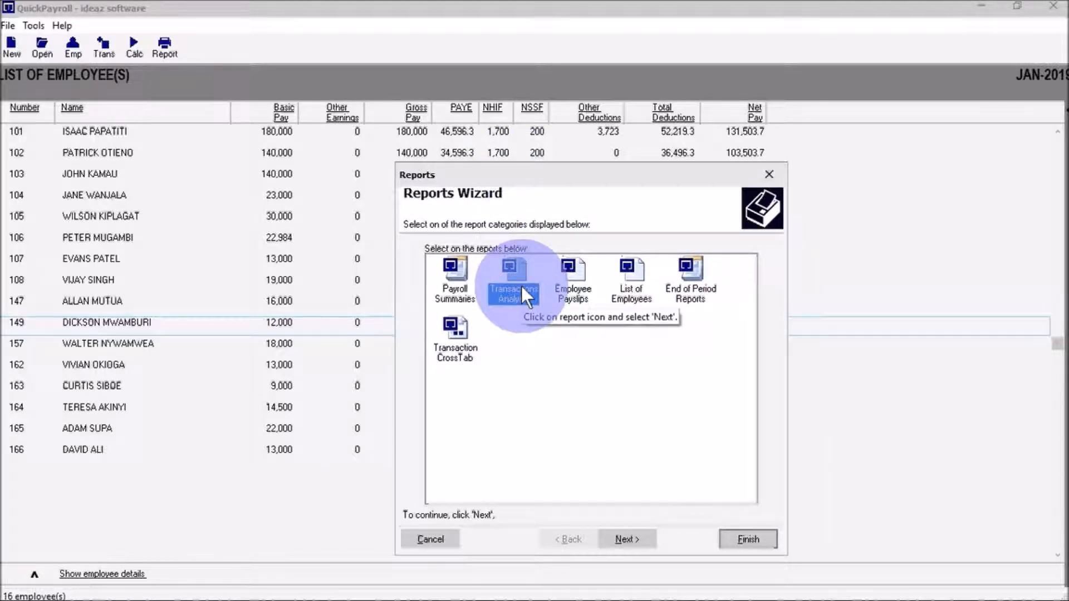
{"action": "left_click", "coordinate": [622, 541]}
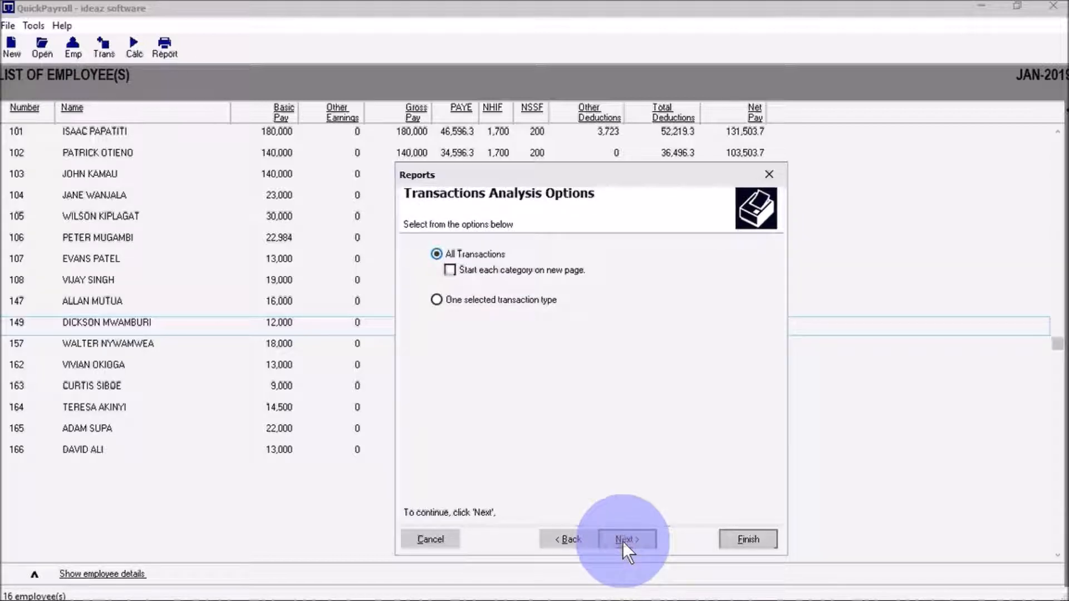
{"action": "left_click", "coordinate": [749, 539]}
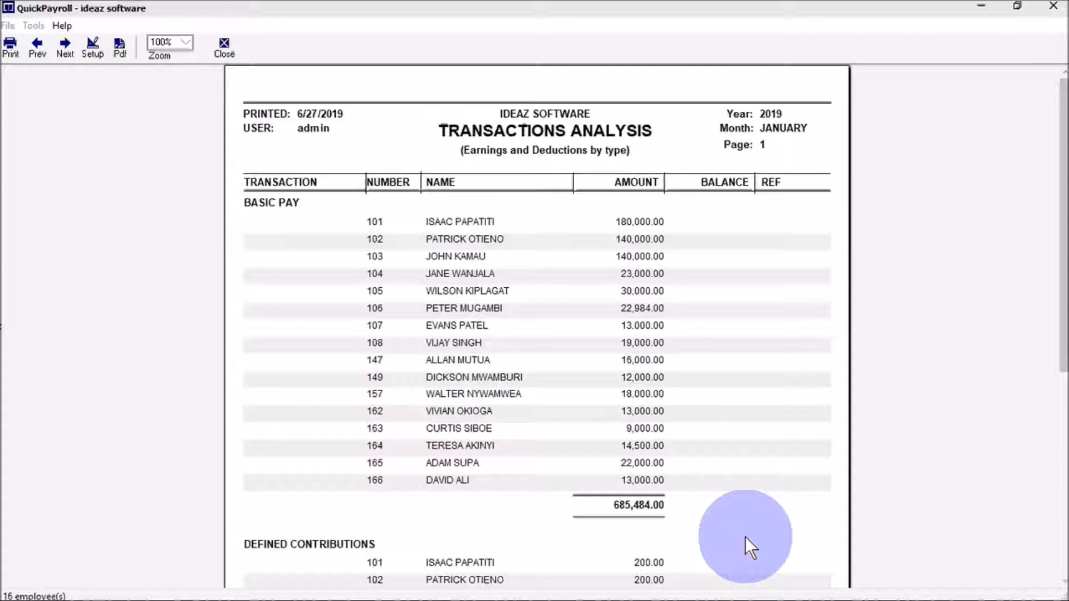
- Review the Basic Pay, NHIF, NSSF, PAYE, Tax Charged Before Relief and Gross Pay sections
{"action": "scroll", "coordinate": [1062, 239], "scroll_direction": "down", "scroll_amount": 1}
{"action": "mouse_move", "coordinate": [1063, 240]}
{"action": "left_mouse_down"}
{"action": "mouse_move", "coordinate": [1055, 404]}
{"action": "mouse_move", "coordinate": [1064, 210]}
{"action": "left_mouse_up"}
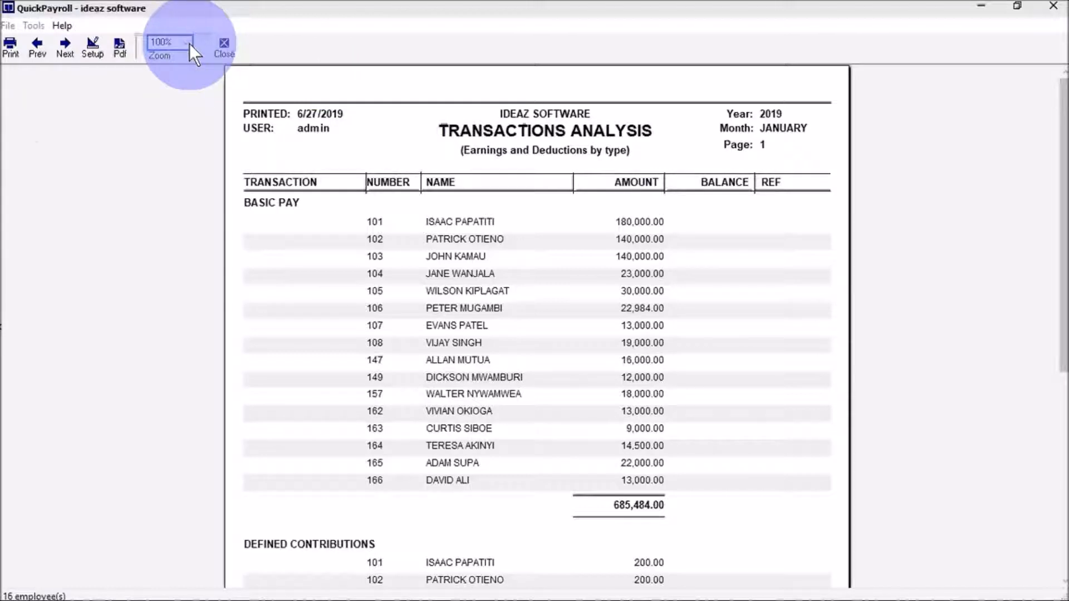
{"action": "mouse_move", "coordinate": [4, 208]}
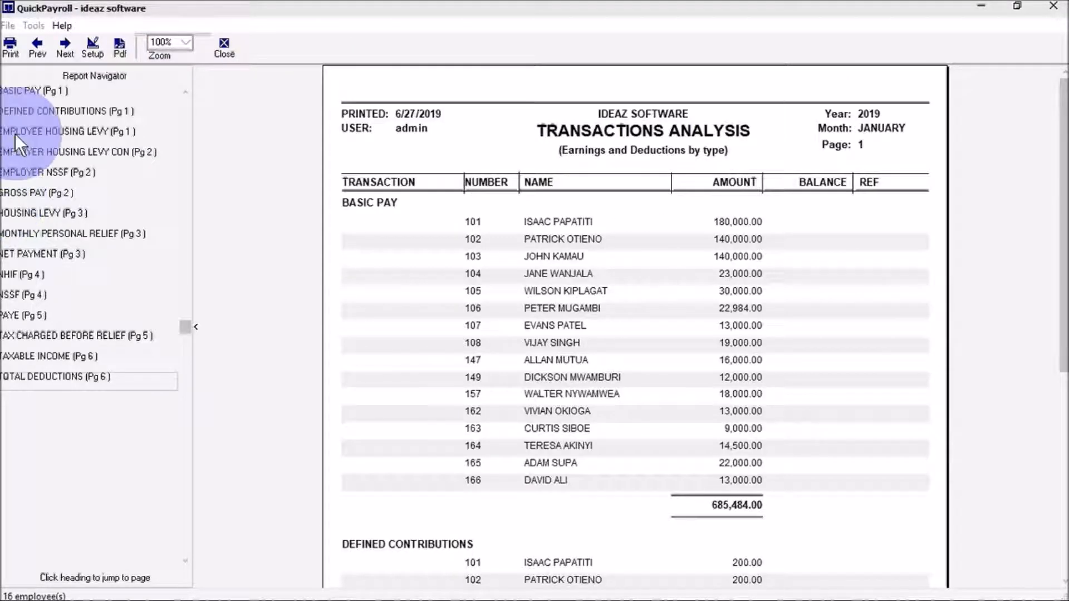
{"action": "left_click", "coordinate": [22, 94]}
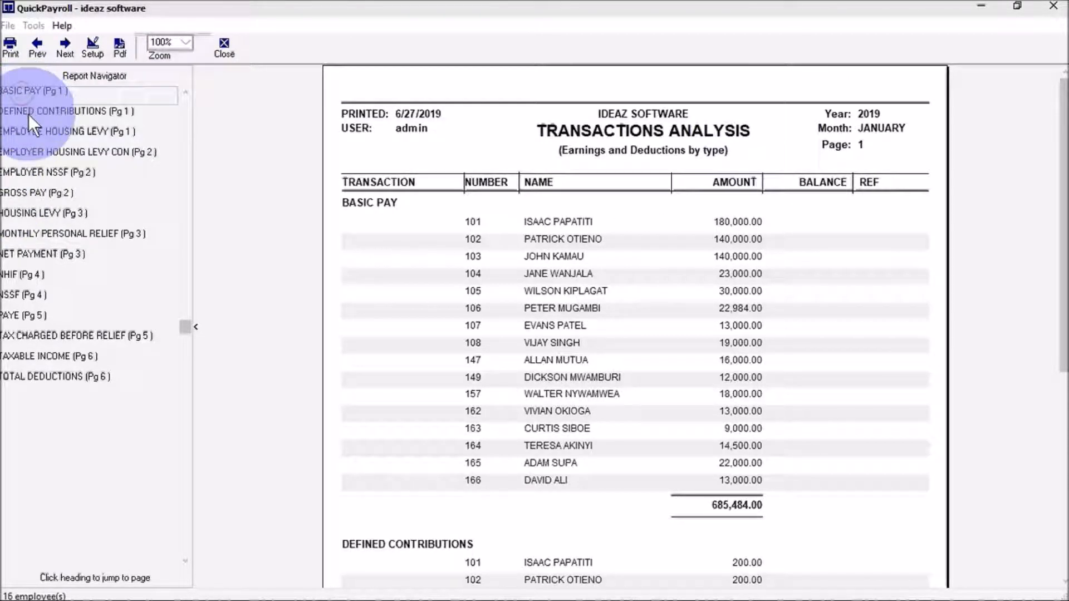
{"action": "left_click", "coordinate": [25, 273]}
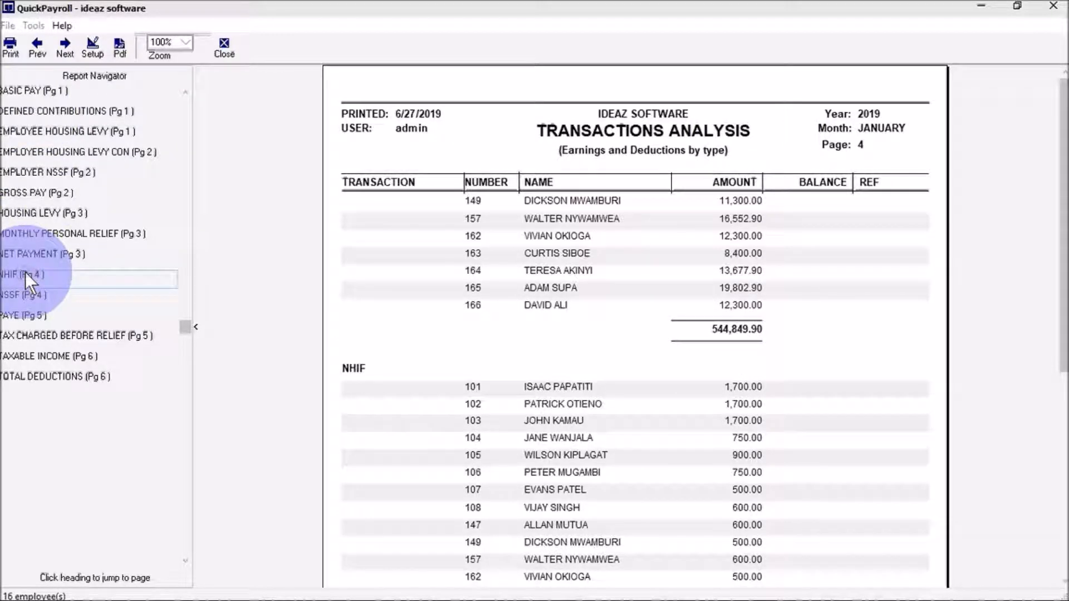
{"action": "left_click", "coordinate": [38, 304]}
{"action": "left_click", "coordinate": [37, 316]}
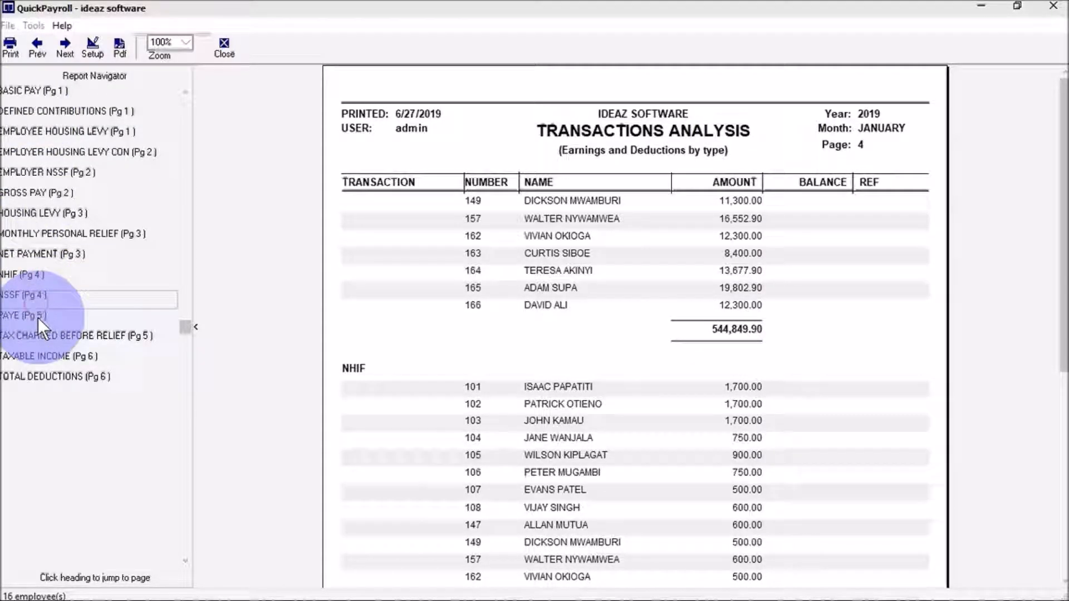
{"action": "left_click", "coordinate": [46, 336]}
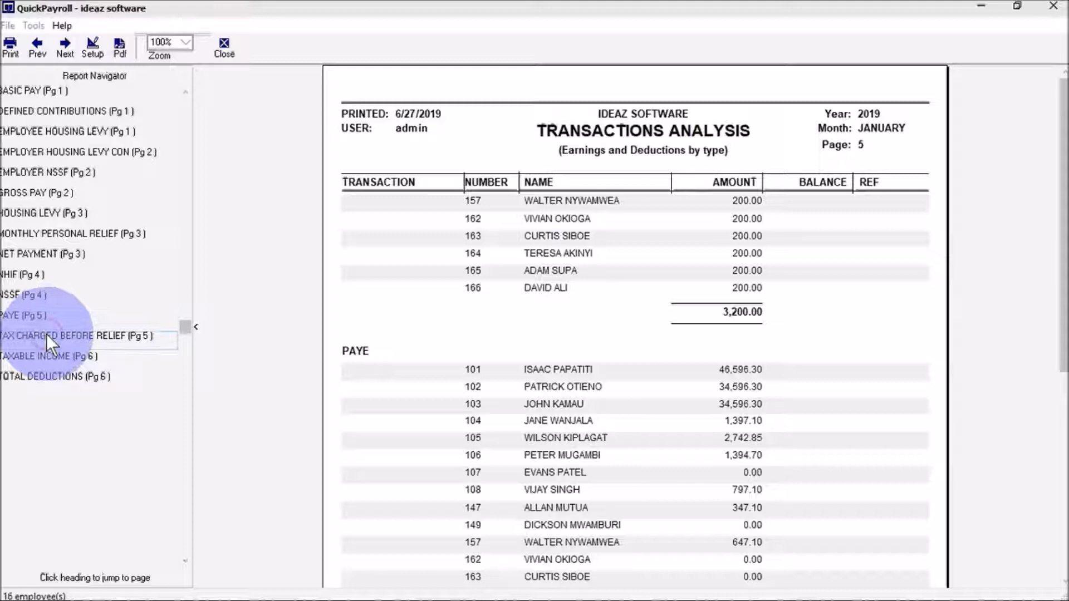
{"action": "left_click", "coordinate": [51, 194]}
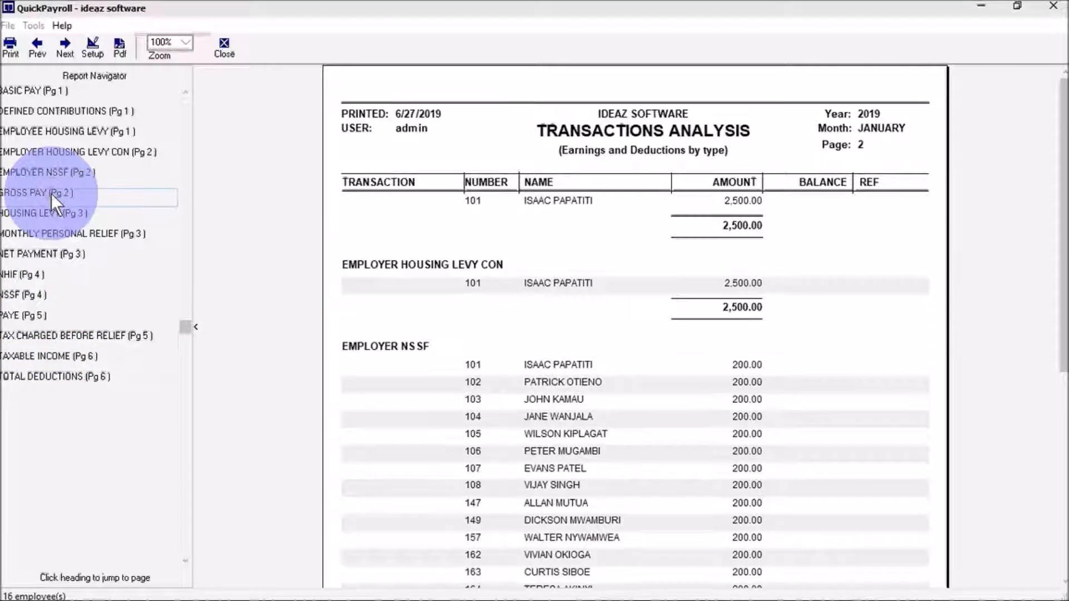
- Set zoom to Fit Width, then Fit Page, check Total Deductions on page 6, and close the report
{"action": "left_click", "coordinate": [188, 43]}
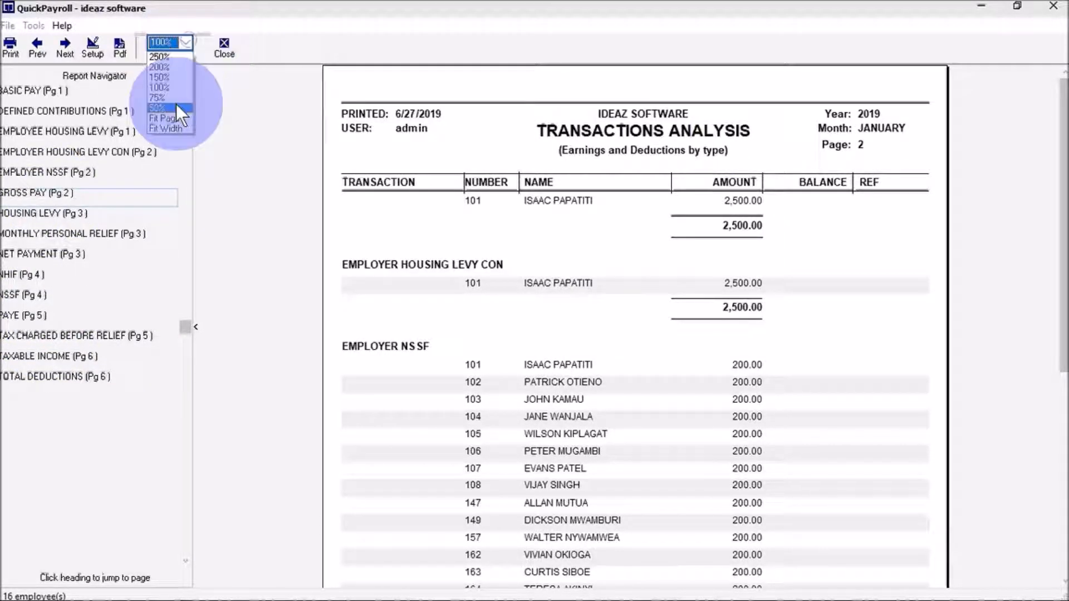
{"action": "left_click", "coordinate": [170, 129]}
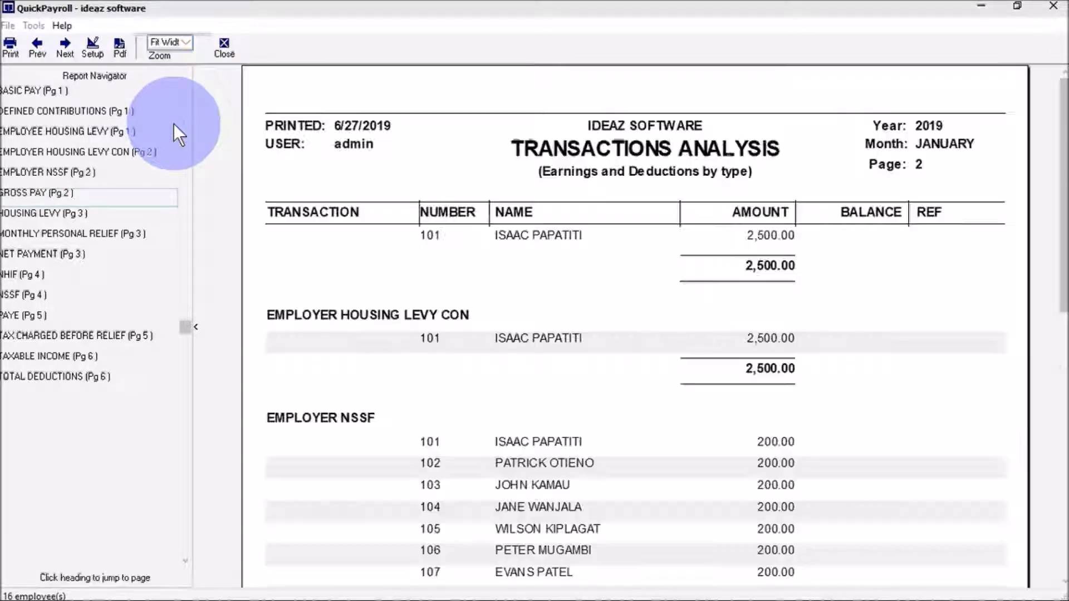
{"action": "left_click", "coordinate": [184, 44]}
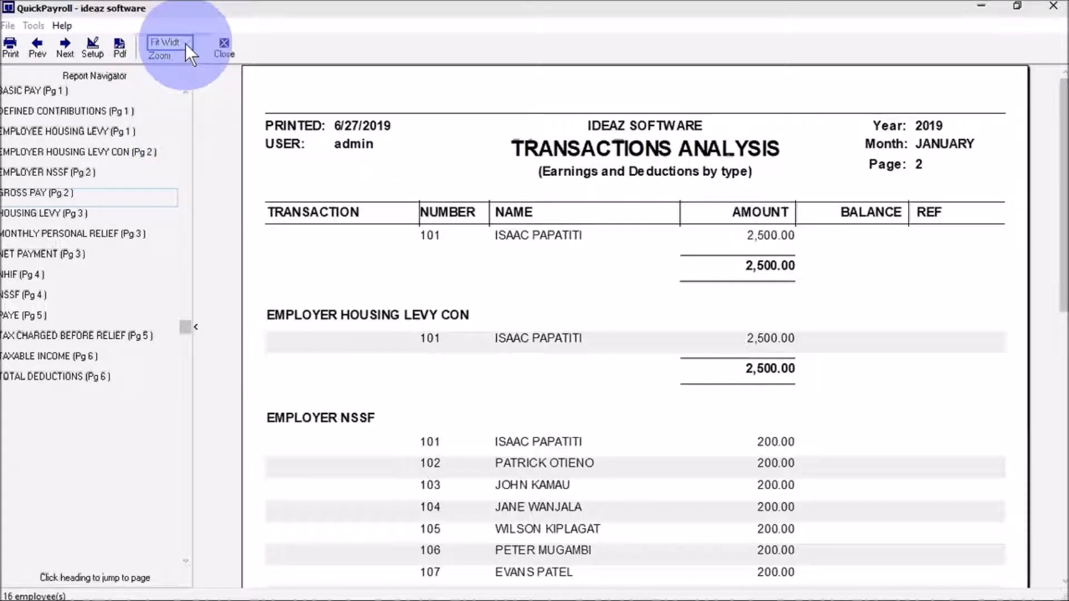
{"action": "left_click", "coordinate": [171, 122]}
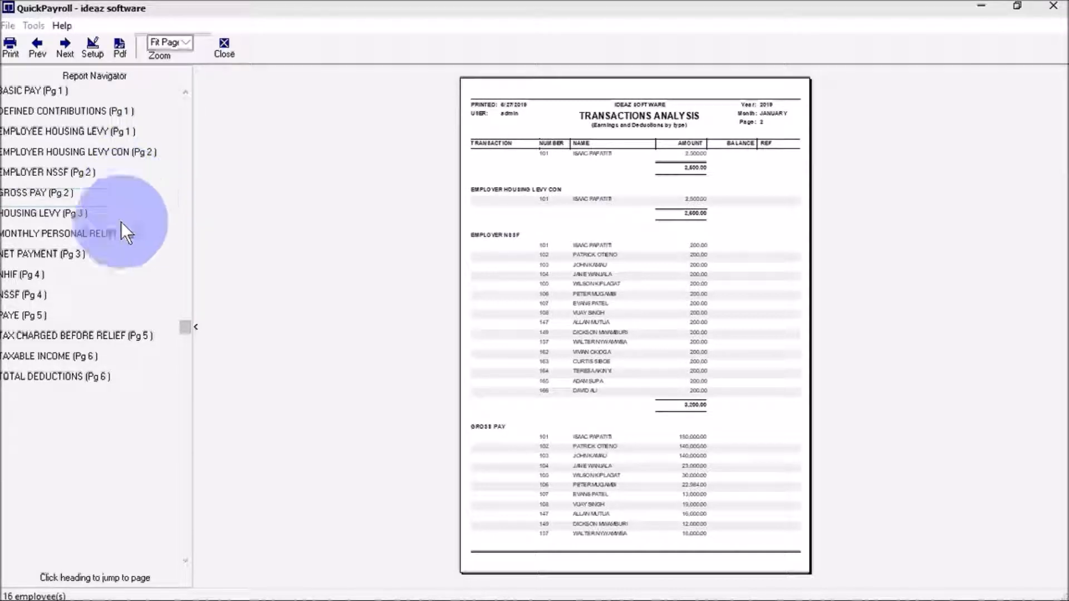
{"action": "left_click", "coordinate": [70, 378]}
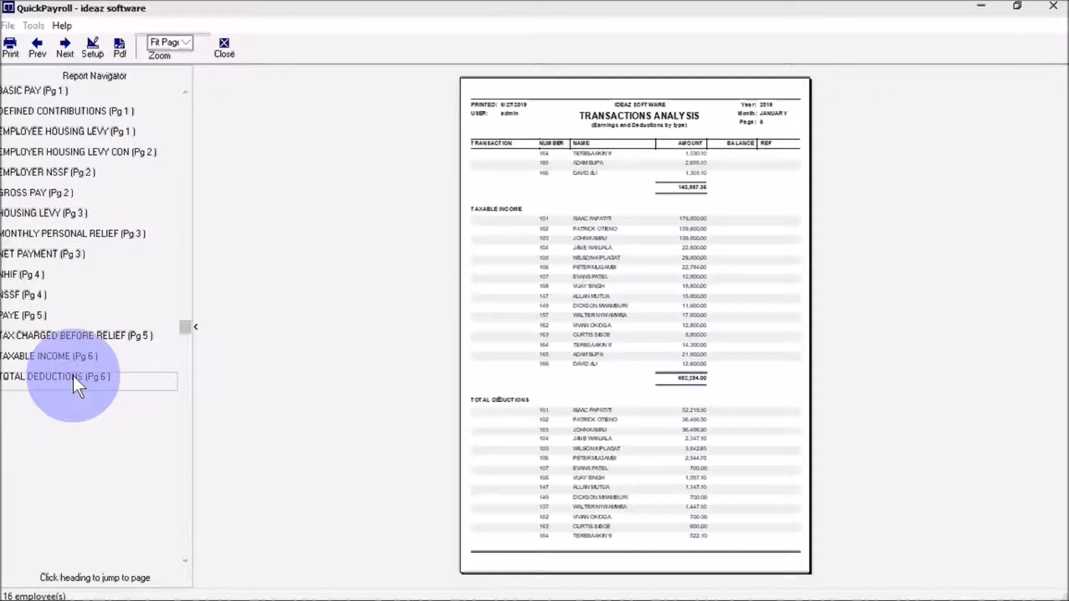
{"action": "left_click", "coordinate": [228, 54]}
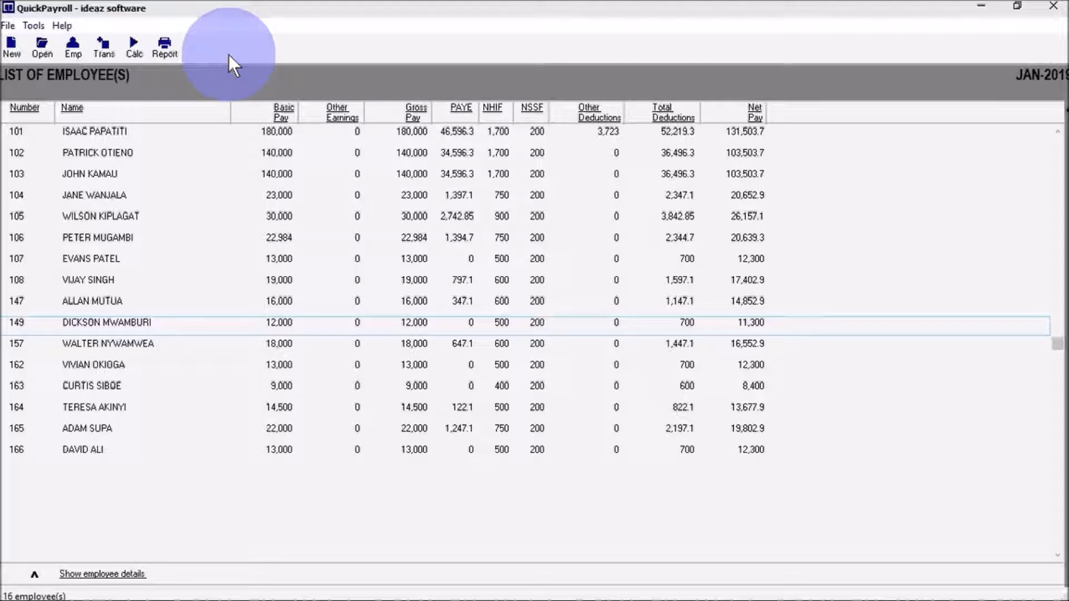
{"action": "left_click", "coordinate": [165, 50]}
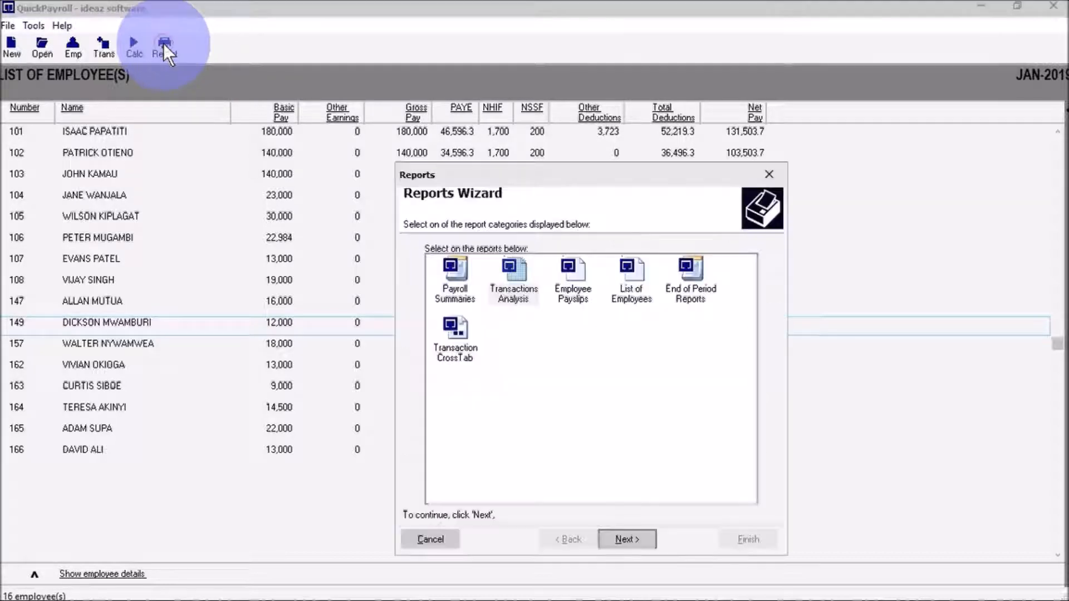
{"action": "left_click", "coordinate": [579, 296]}
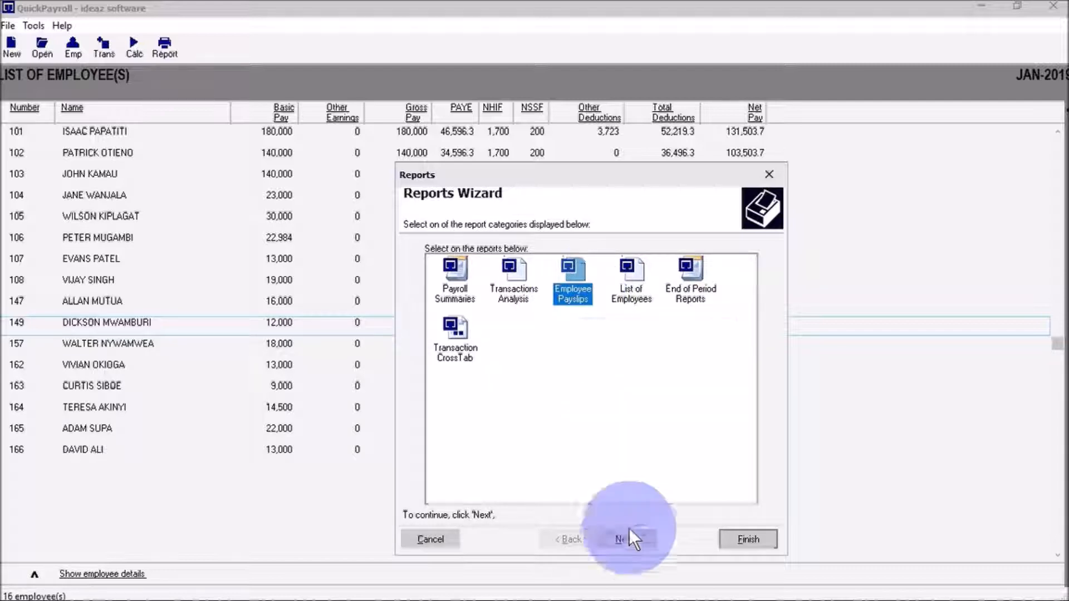
{"action": "left_click", "coordinate": [639, 540]}
{"action": "left_click", "coordinate": [633, 262]}
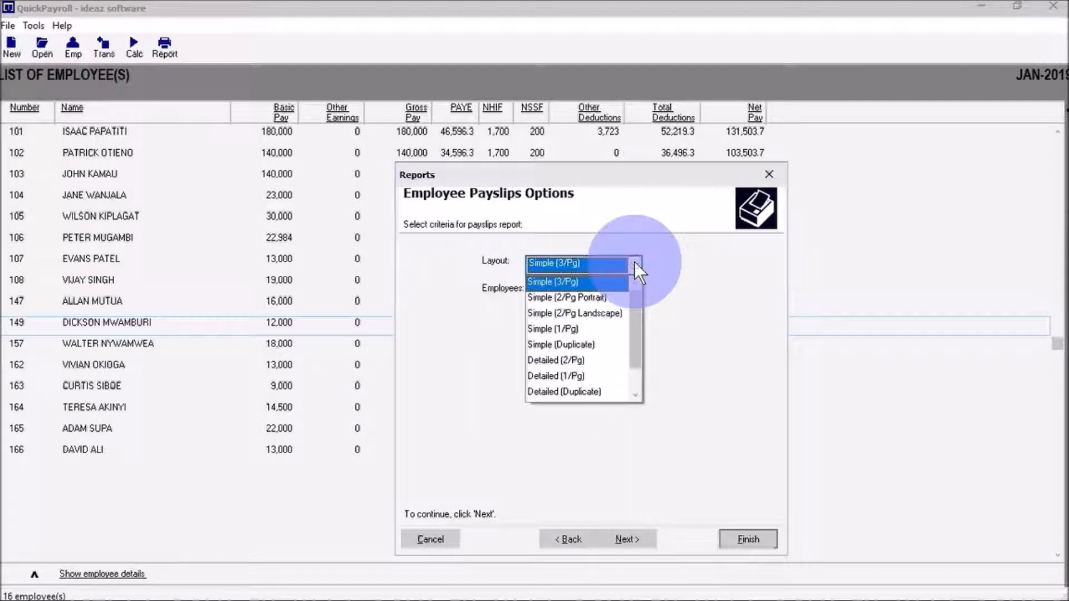
{"action": "mouse_move", "coordinate": [638, 303]}
{"action": "left_mouse_down"}
{"action": "mouse_move", "coordinate": [649, 373]}
{"action": "mouse_move", "coordinate": [648, 293]}
{"action": "left_mouse_up"}
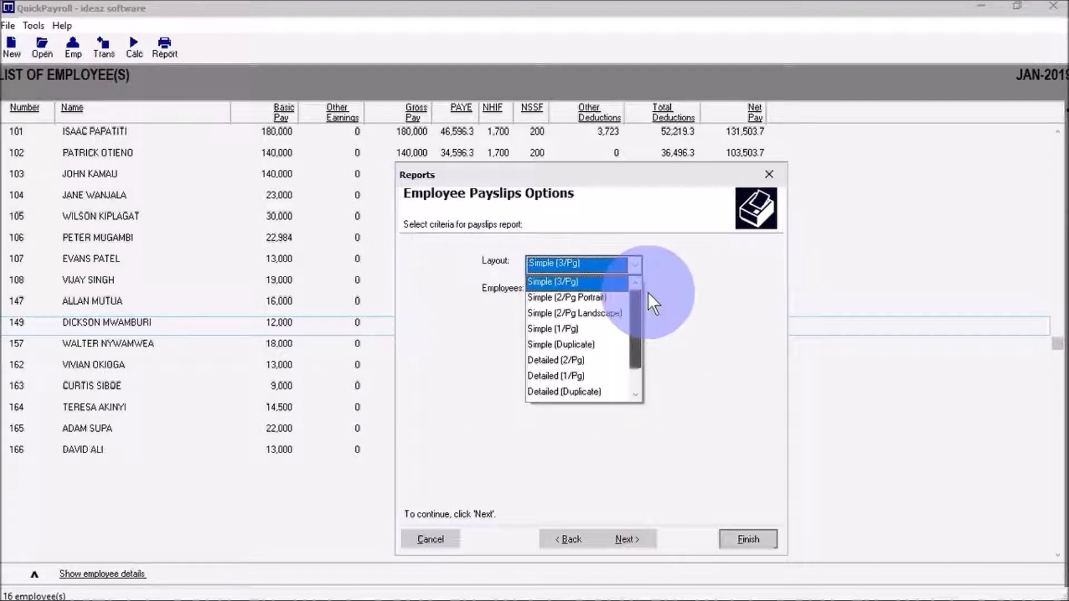
{"action": "left_click", "coordinate": [607, 287]}
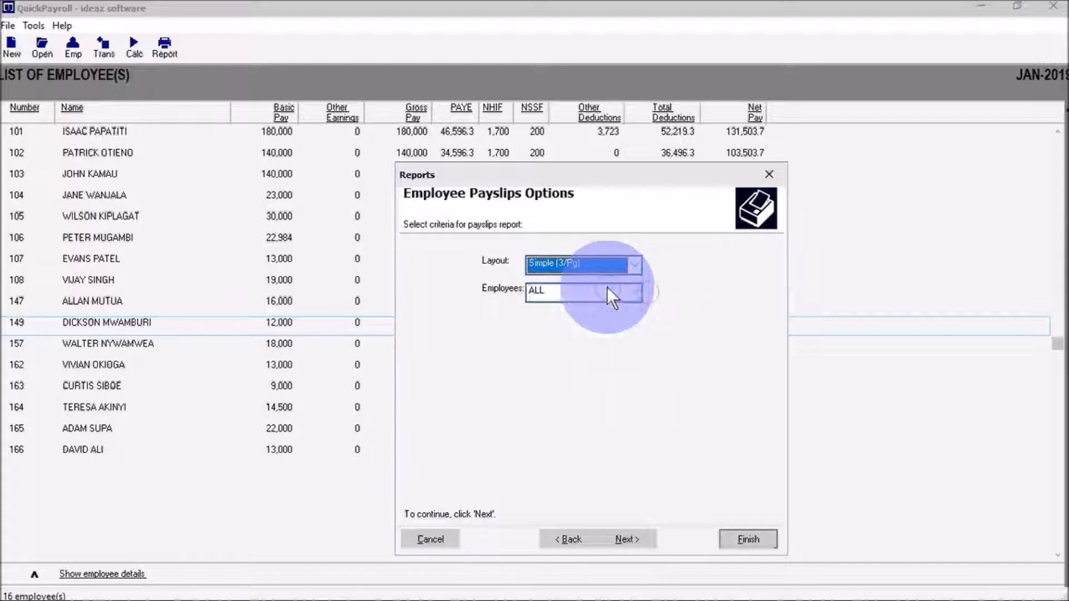
{"action": "left_click", "coordinate": [622, 539]}
{"action": "left_click", "coordinate": [746, 540]}
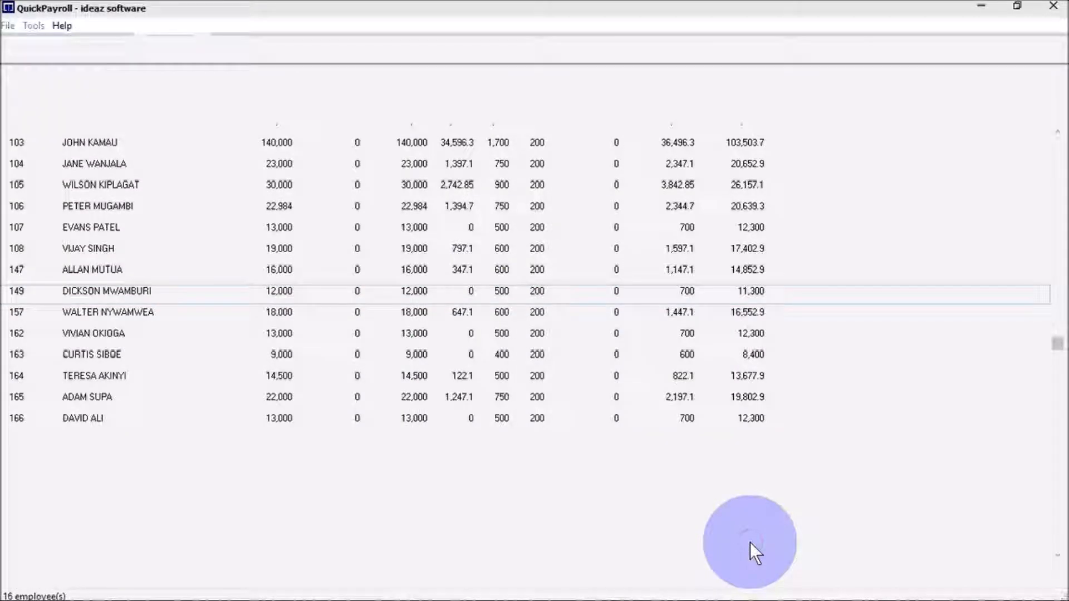
{"action": "left_click", "coordinate": [185, 46]}
{"action": "left_click", "coordinate": [180, 128]}
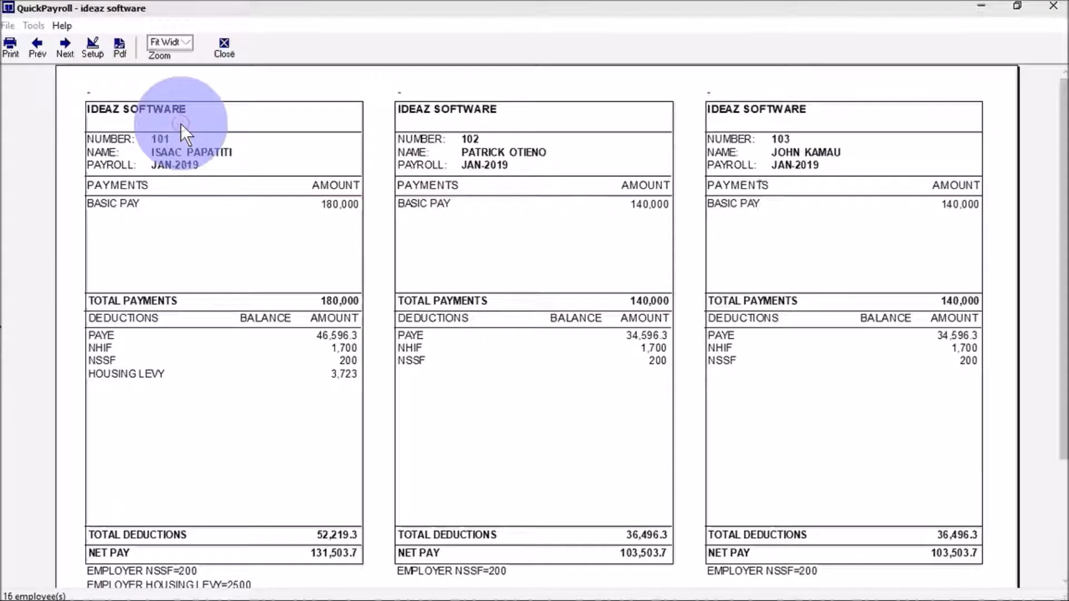
{"action": "left_click", "coordinate": [190, 41]}
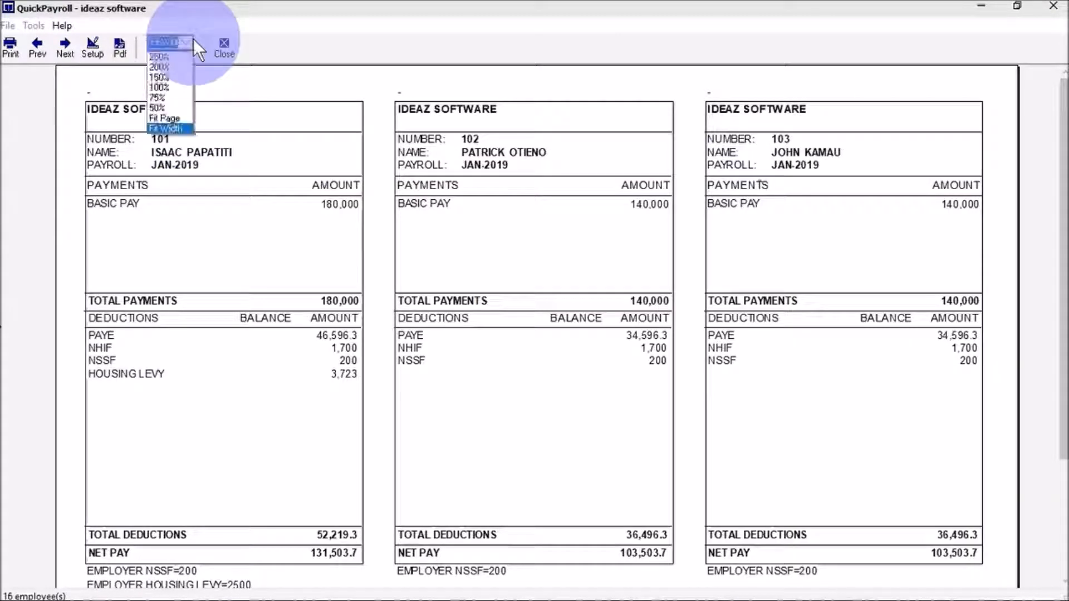
{"action": "left_click", "coordinate": [177, 117]}
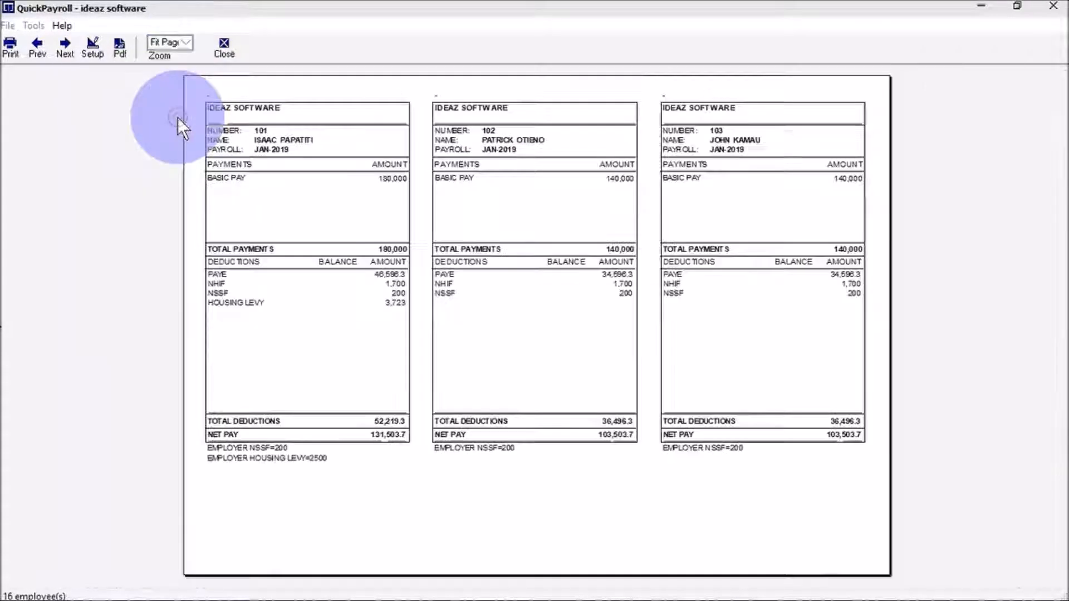
{"action": "left_click", "coordinate": [70, 51]}
{"action": "left_click", "coordinate": [70, 51]}
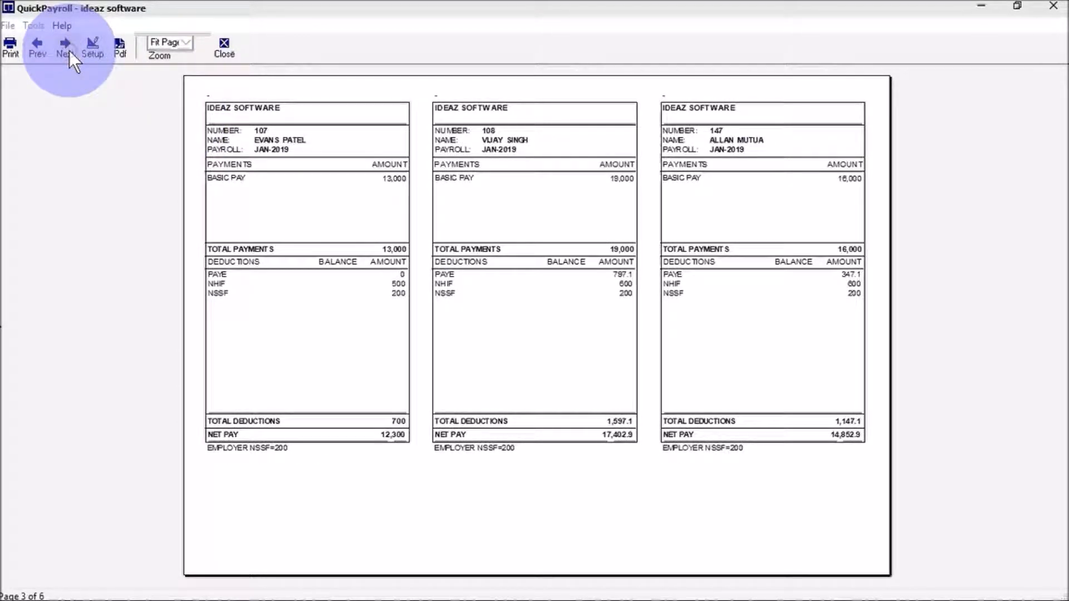
{"action": "left_click", "coordinate": [70, 51]}
{"action": "left_click", "coordinate": [70, 51]}
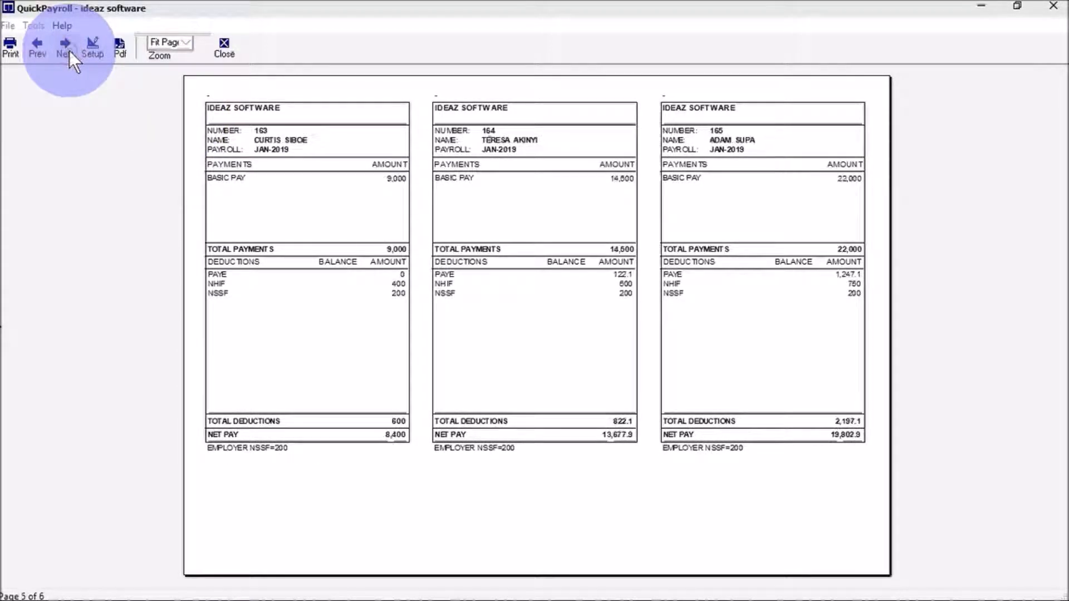
{"action": "left_click", "coordinate": [70, 52]}
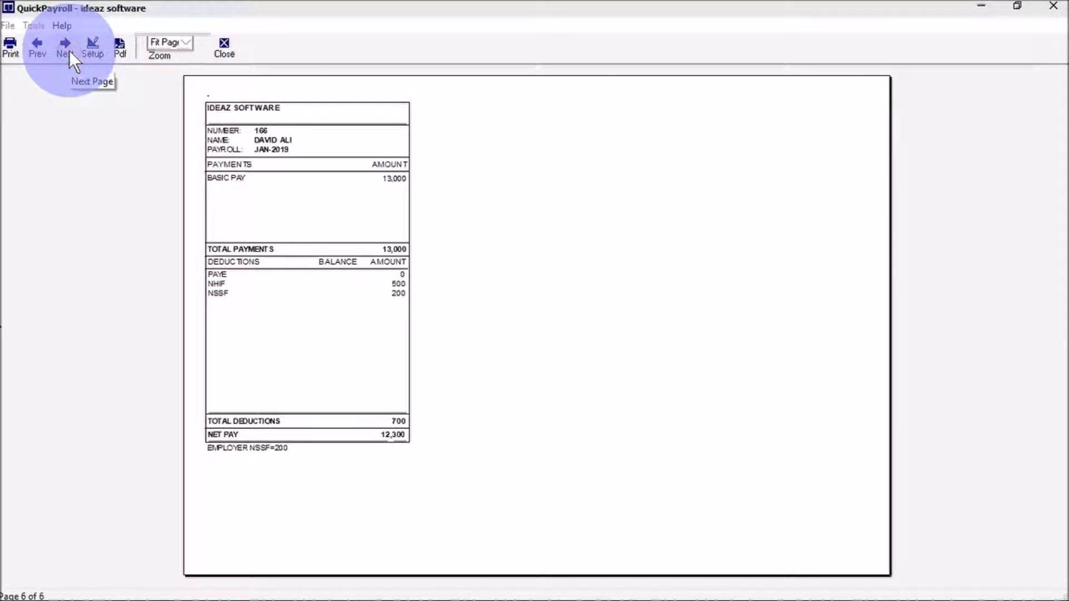
{"action": "left_click", "coordinate": [41, 44]}
{"action": "left_click", "coordinate": [41, 44]}
{"action": "left_click", "coordinate": [41, 44]}
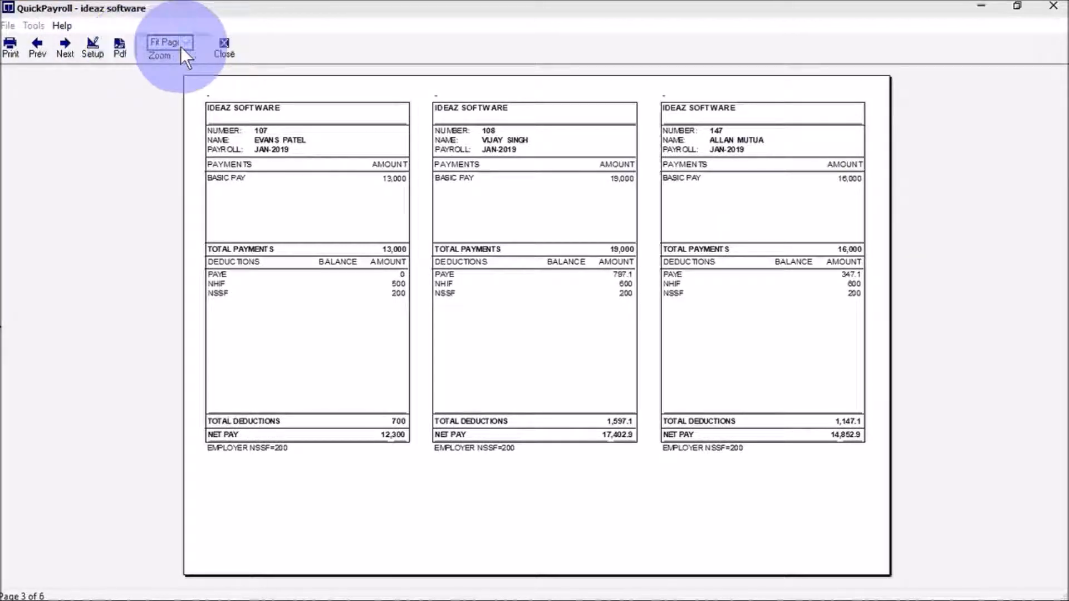
{"action": "left_click", "coordinate": [225, 49]}
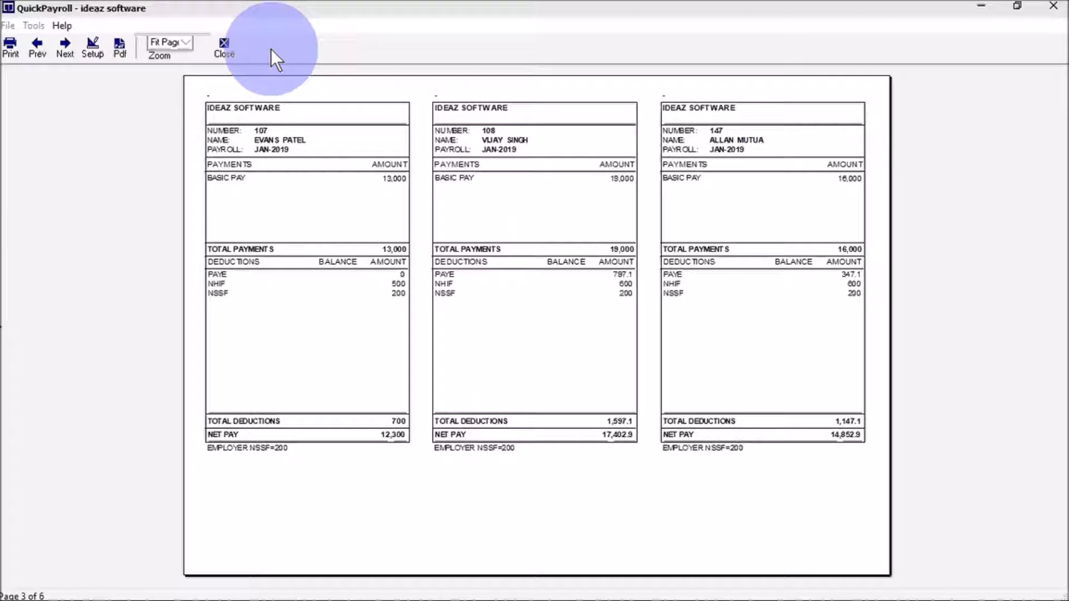
{"action": "left_click", "coordinate": [224, 50]}
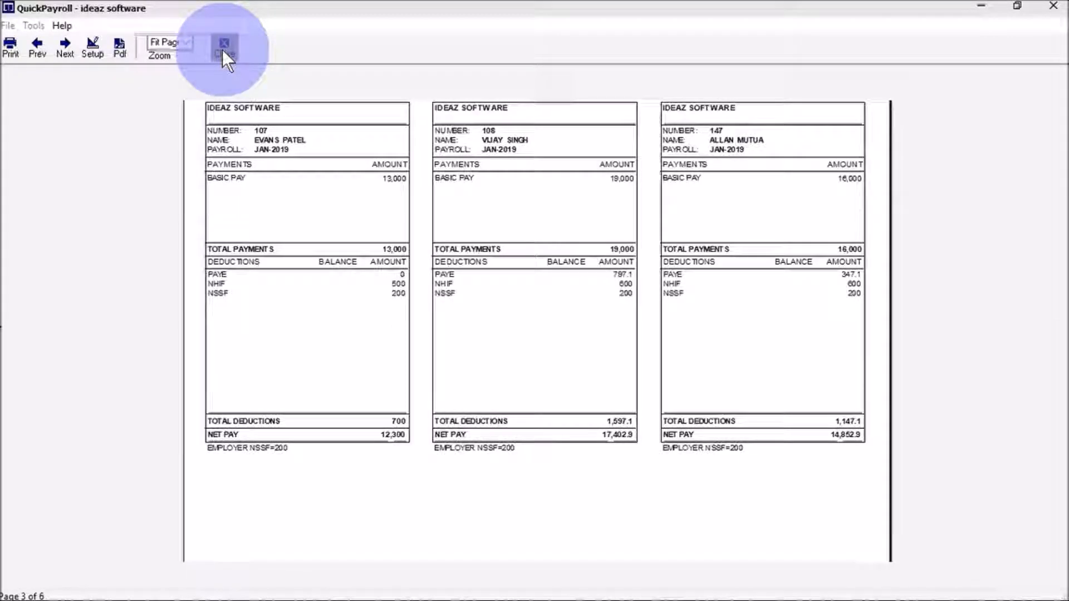